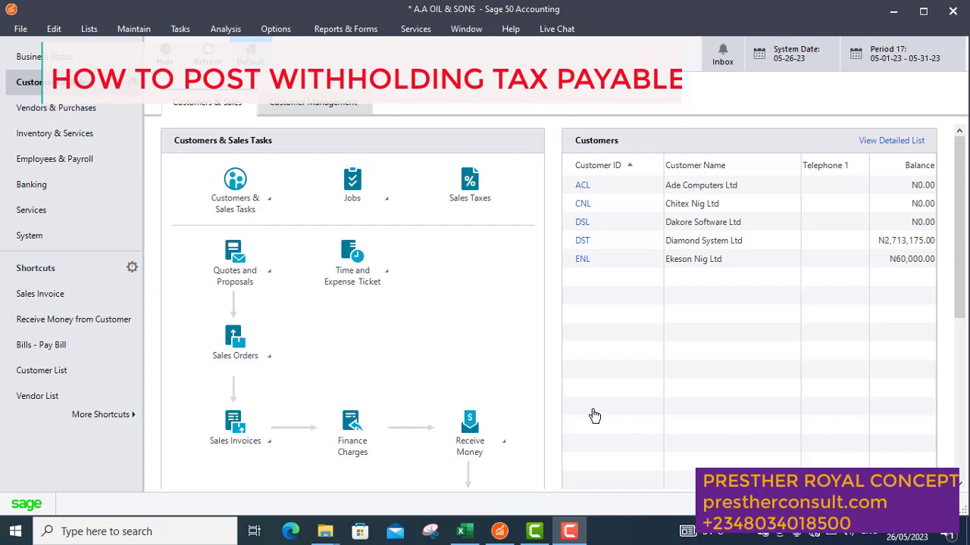
In Excel, confirm cell E257's 463,500.00 net receipt is =E255-E256, then return to Sage 50
{"action": "mouse_move", "coordinate": [474, 541]}
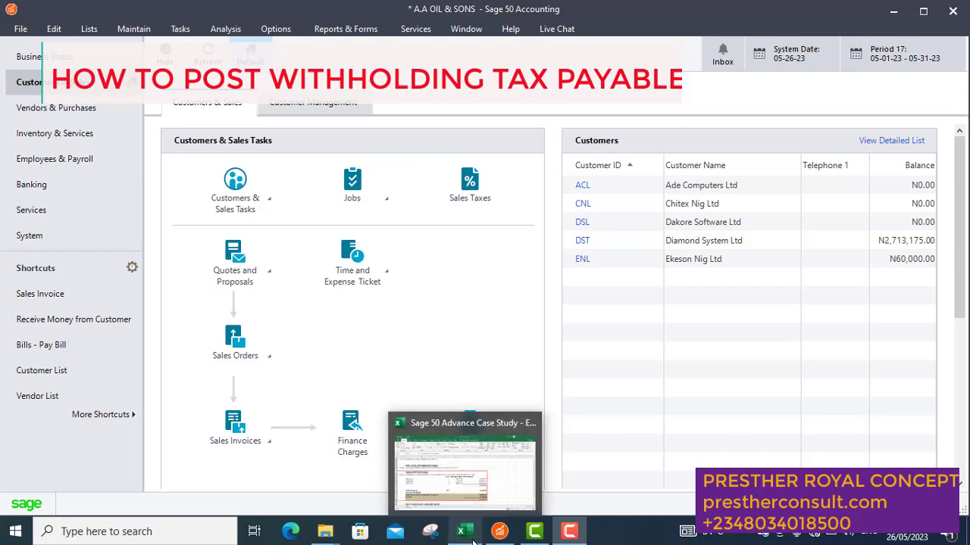
{"action": "left_click", "coordinate": [473, 495]}
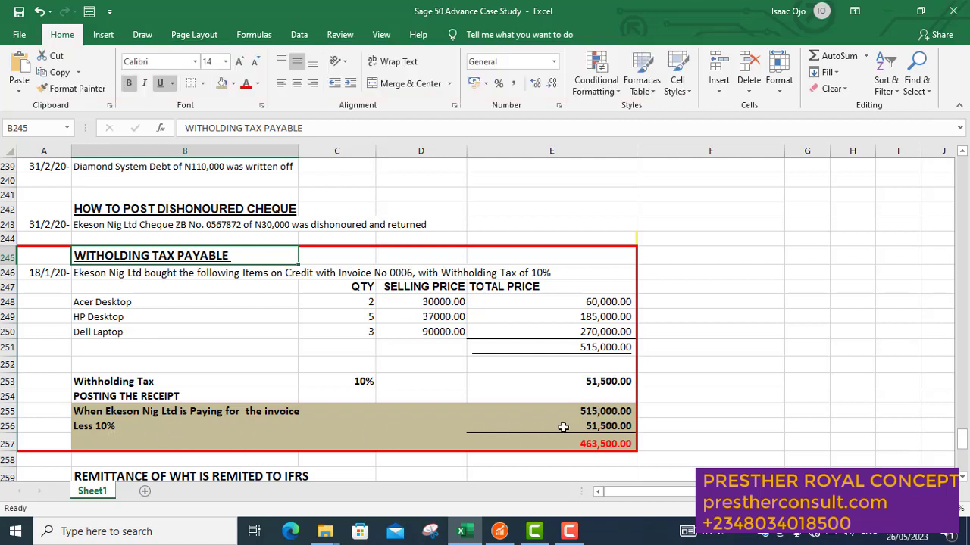
{"action": "left_click", "coordinate": [602, 447]}
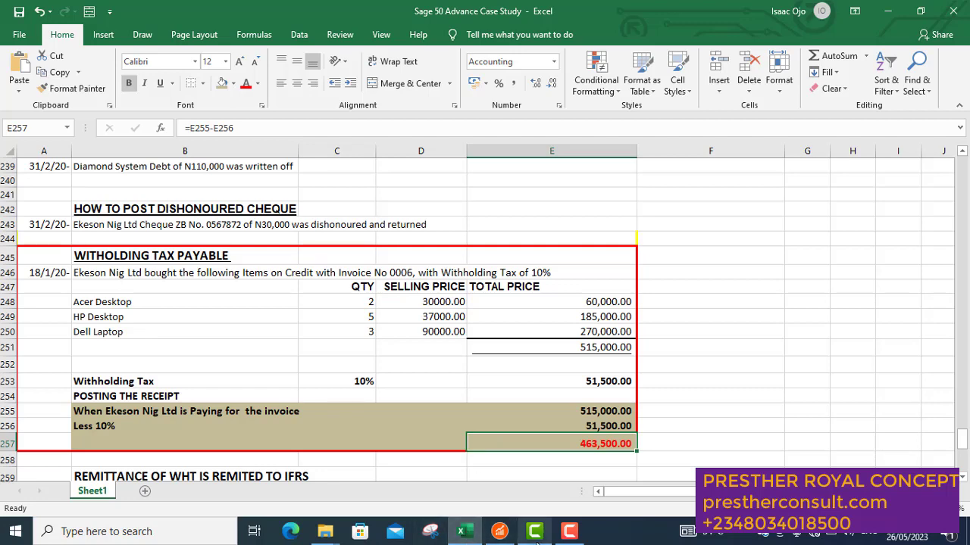
{"action": "left_click", "coordinate": [500, 531]}
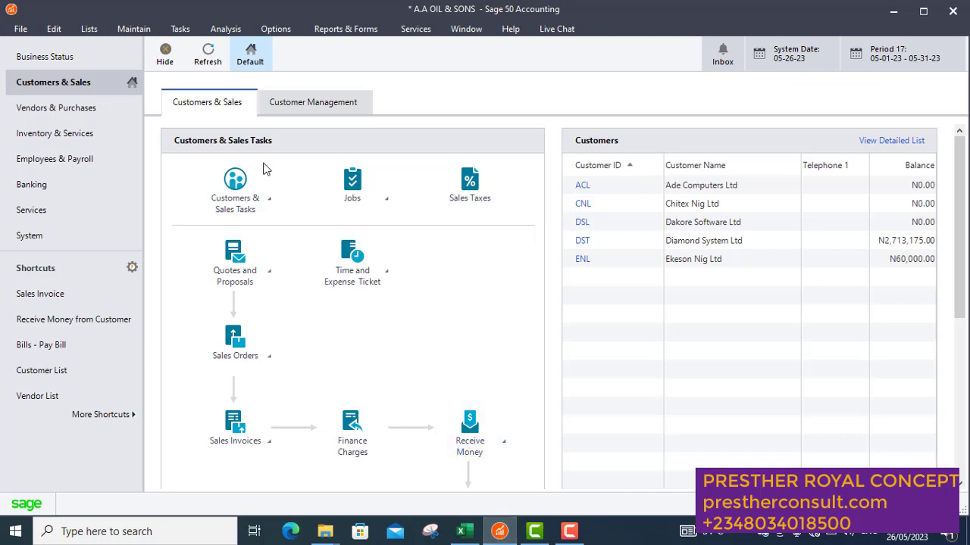
Start a new sales invoice for customer ENL Ekeson Nig Ltd, dismissing the credit-limit warning
{"action": "left_click", "coordinate": [181, 32]}
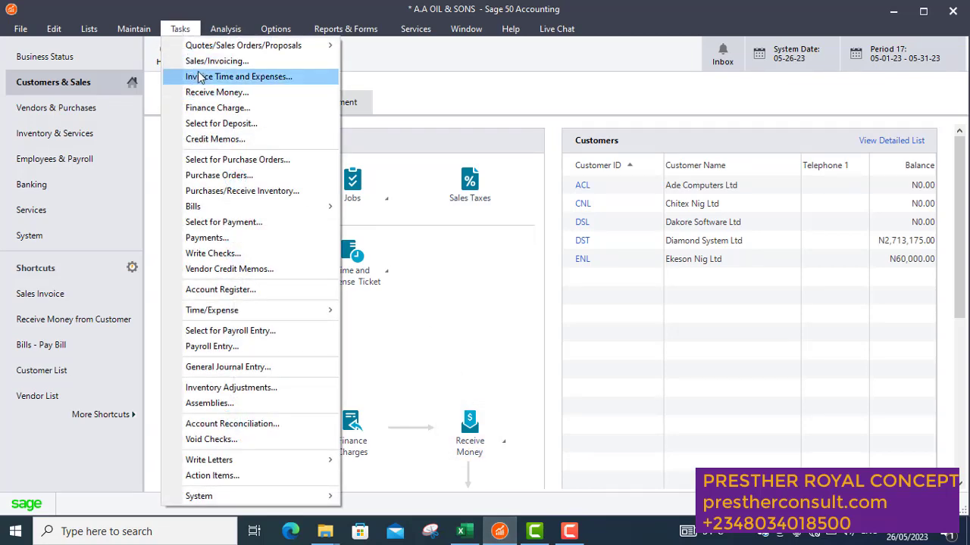
{"action": "left_click", "coordinate": [203, 65]}
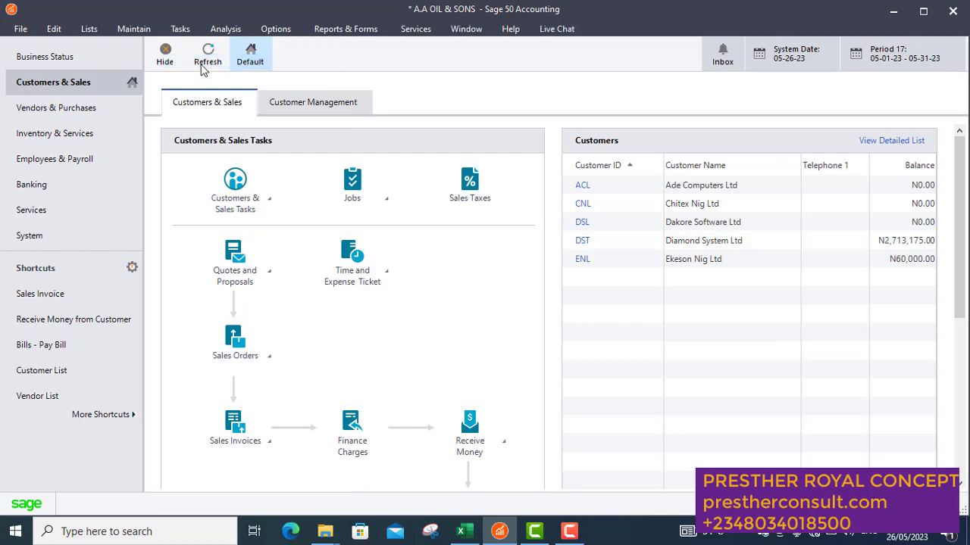
{"action": "left_click", "coordinate": [215, 124]}
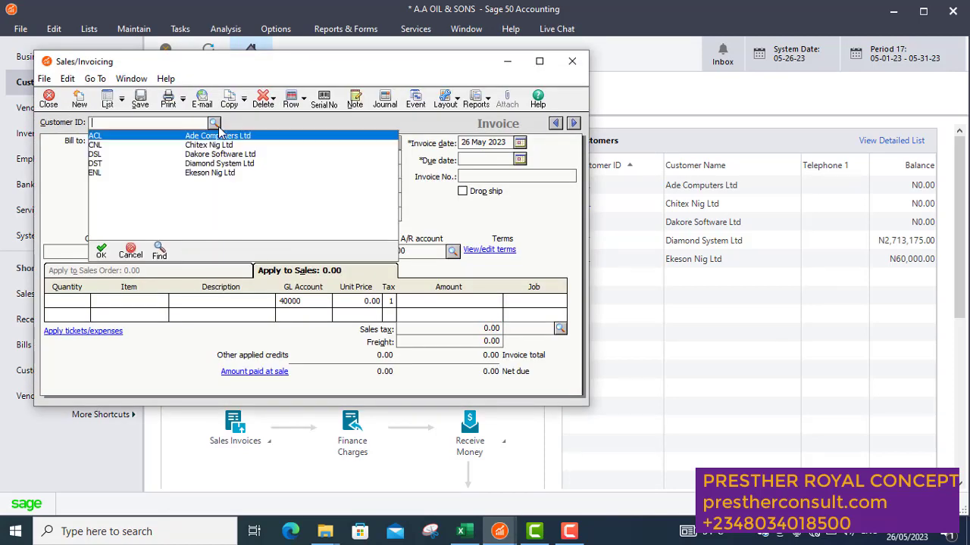
{"action": "left_click", "coordinate": [200, 172]}
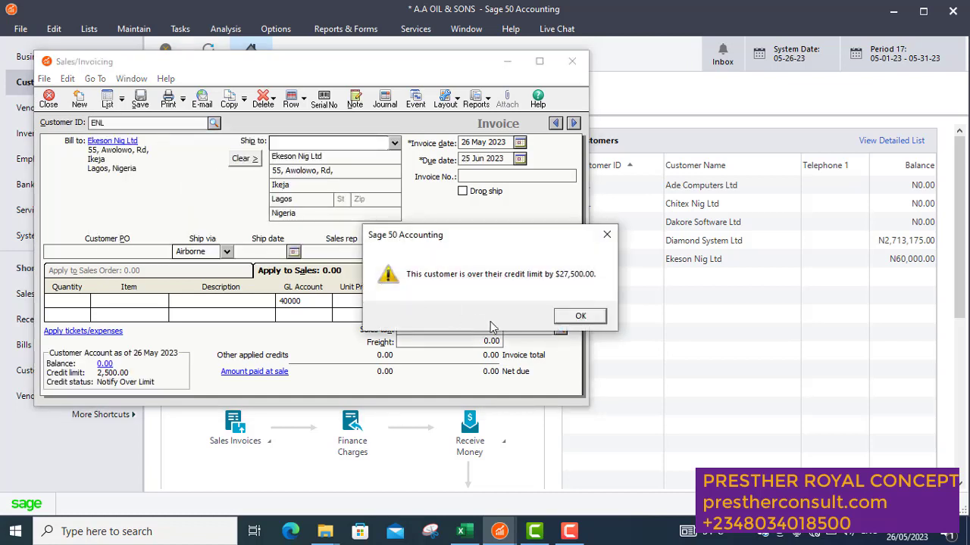
{"action": "left_click", "coordinate": [579, 315]}
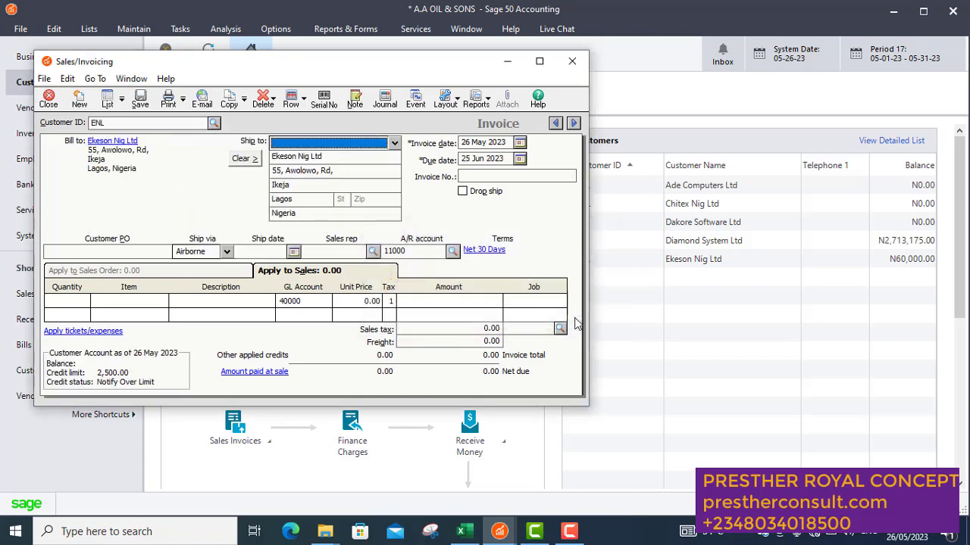
Date the invoice 26 May 2023, due 25 Jun 2023, with invoice number 00006
{"action": "left_click", "coordinate": [520, 144]}
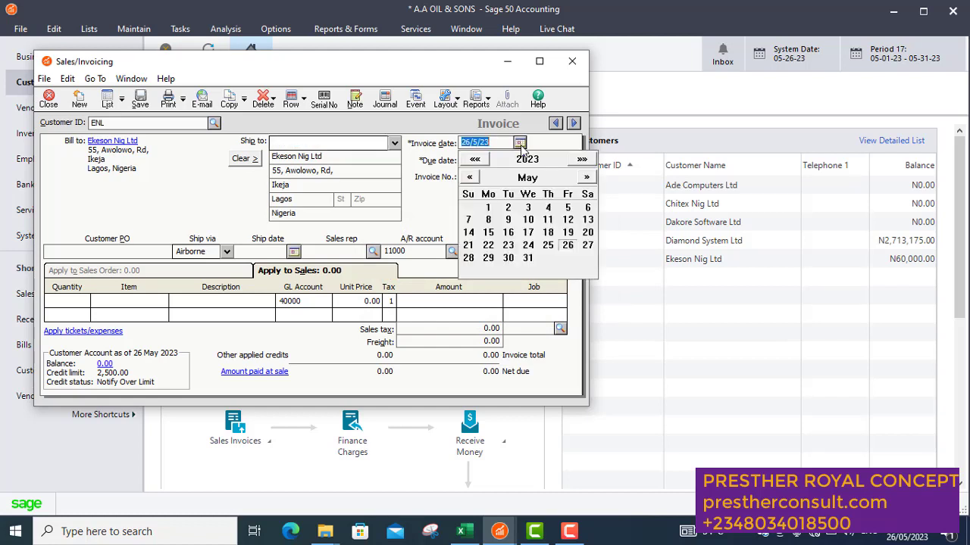
{"action": "left_click", "coordinate": [568, 247]}
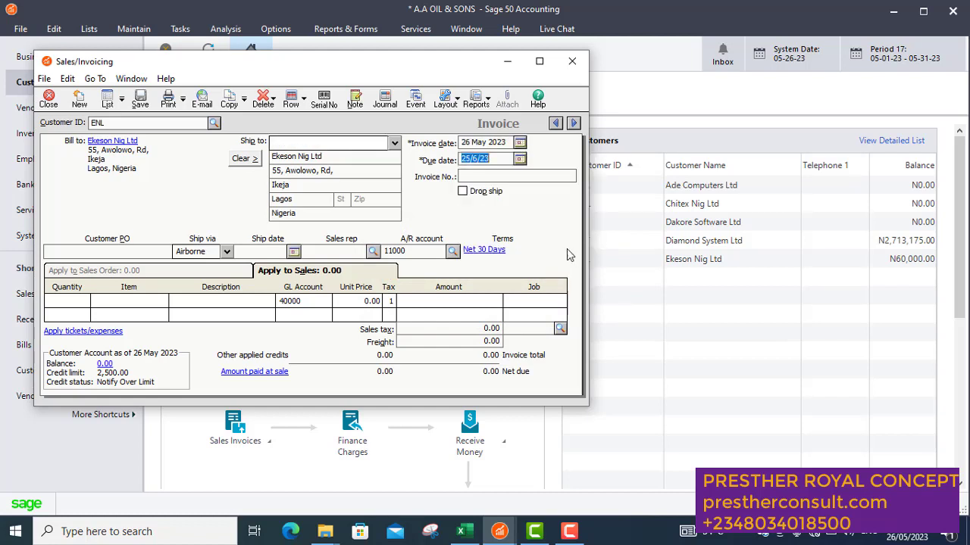
{"action": "left_click", "coordinate": [521, 160]}
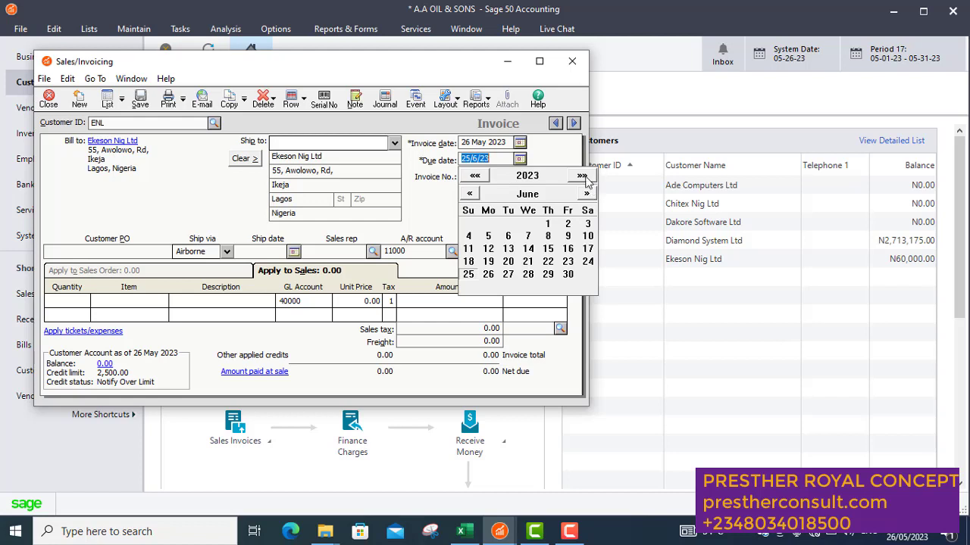
{"action": "left_click", "coordinate": [522, 163]}
{"action": "left_click", "coordinate": [520, 176]}
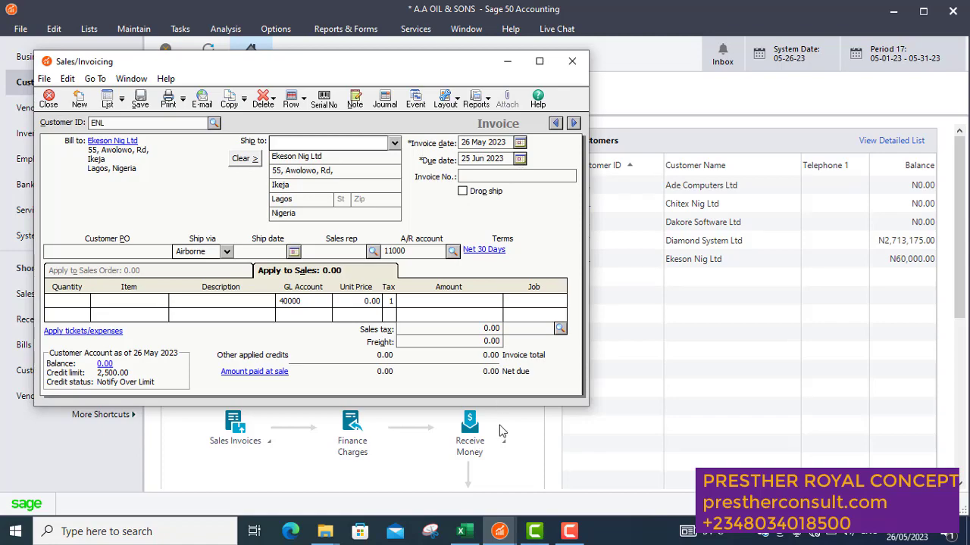
{"action": "mouse_move", "coordinate": [499, 531]}
{"action": "left_click", "coordinate": [524, 447]}
{"action": "left_click", "coordinate": [84, 302]}
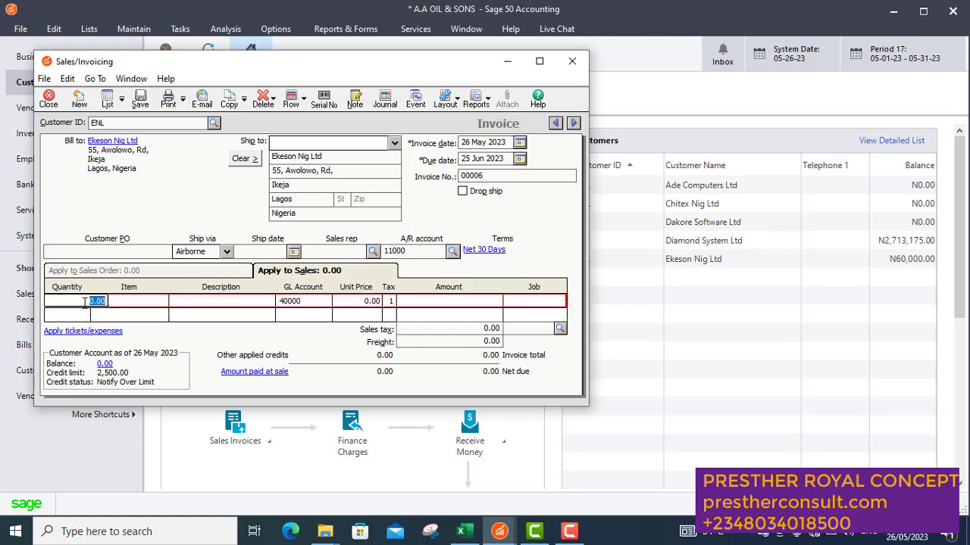
Put quantity 2 of Acer Desktop on the first invoice line
{"action": "left_click", "coordinate": [462, 531]}
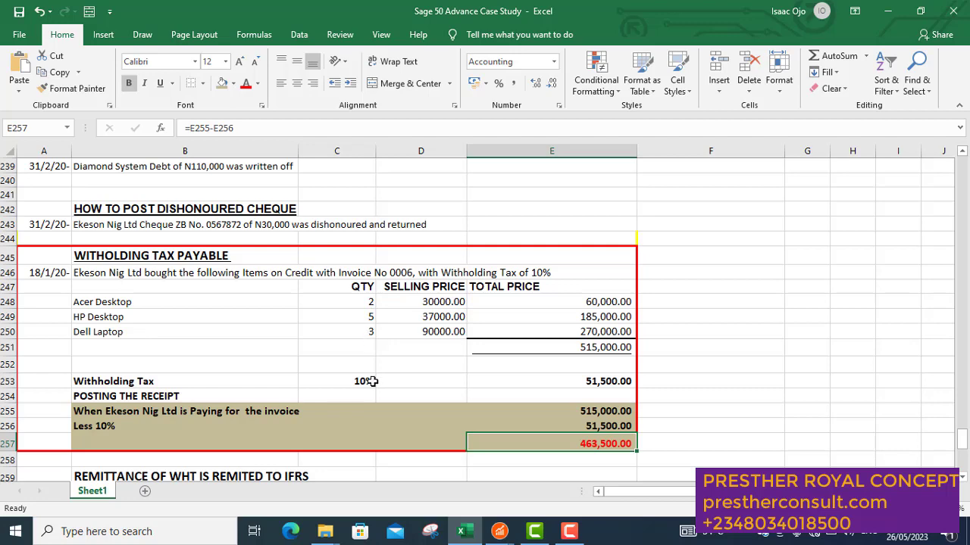
{"action": "mouse_move", "coordinate": [528, 536]}
{"action": "mouse_move", "coordinate": [499, 531]}
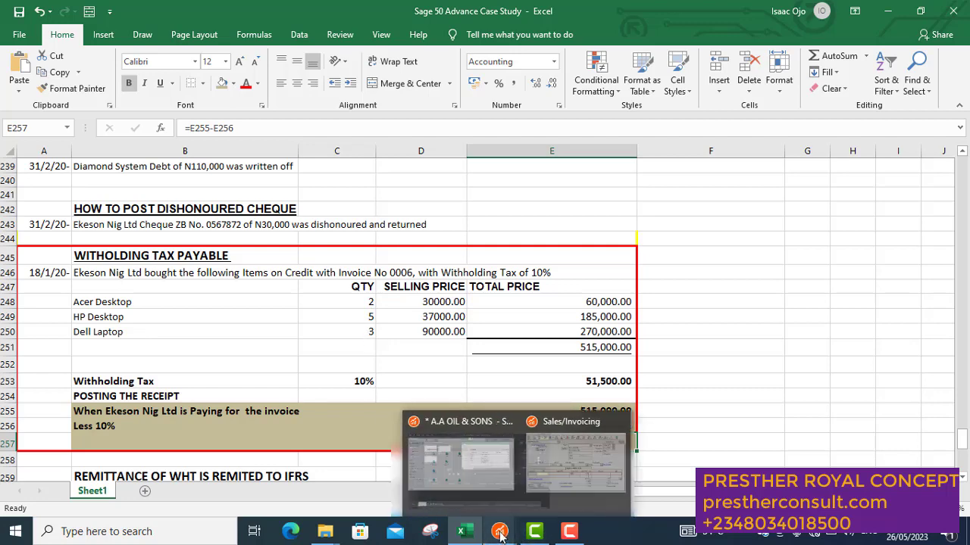
{"action": "left_click", "coordinate": [426, 466]}
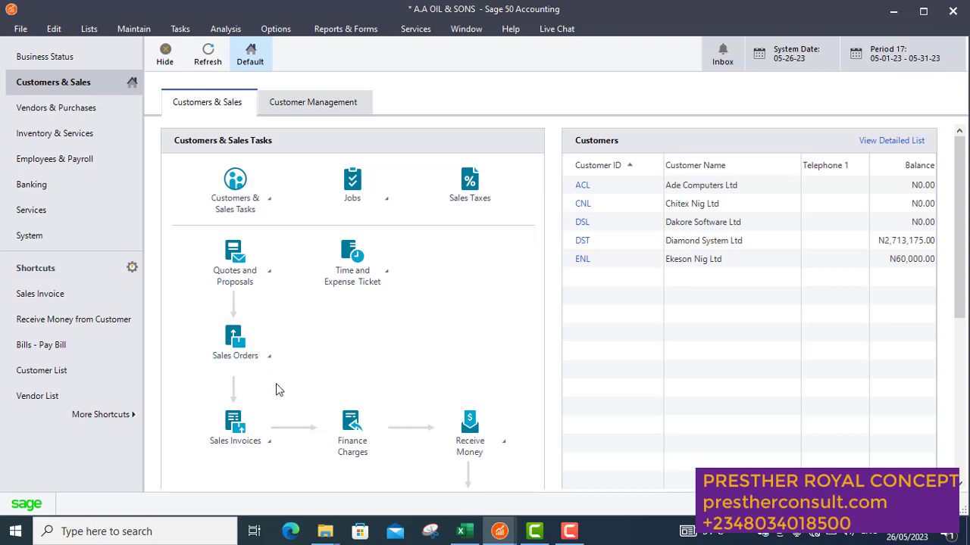
{"action": "mouse_move", "coordinate": [506, 527]}
{"action": "left_click", "coordinate": [530, 485]}
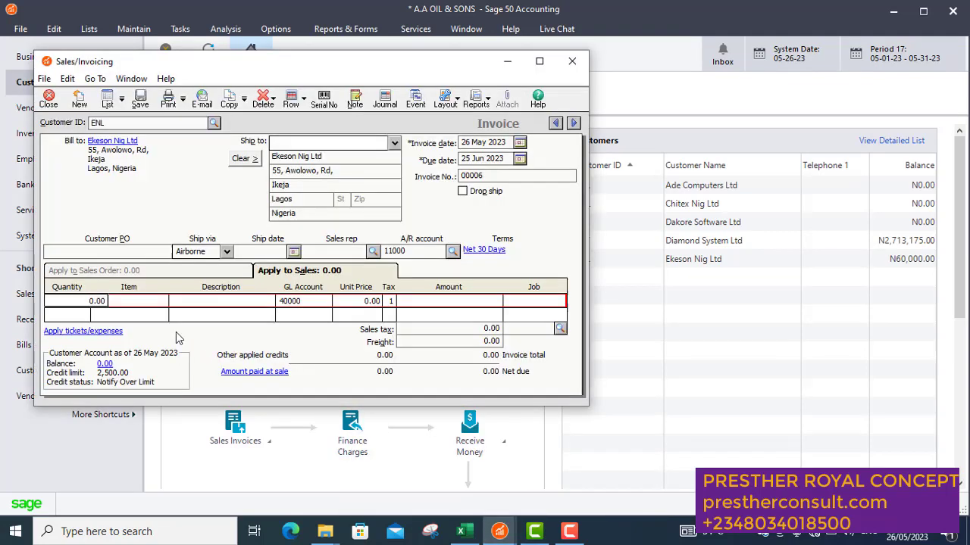
{"action": "type", "text": "2"}
{"action": "left_click", "coordinate": [163, 303]}
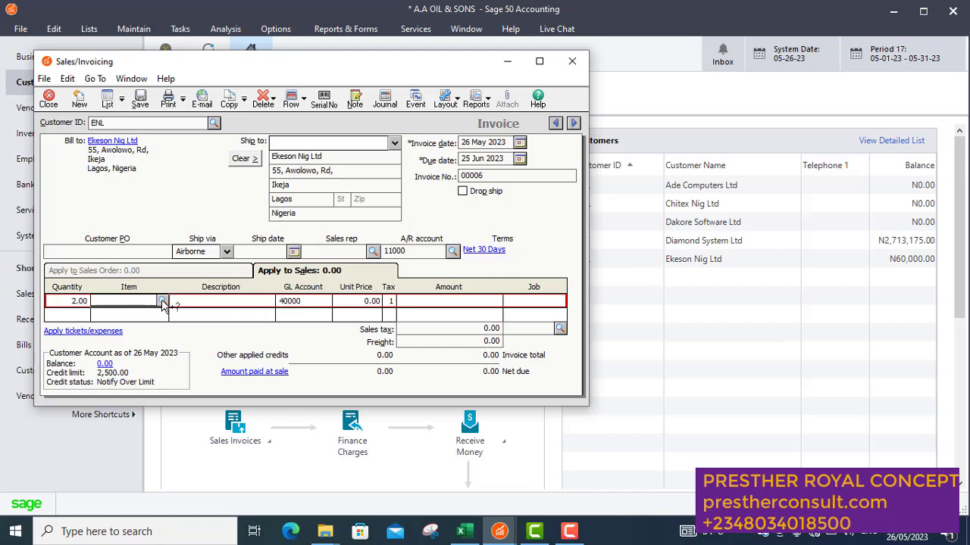
{"action": "left_click", "coordinate": [162, 301]}
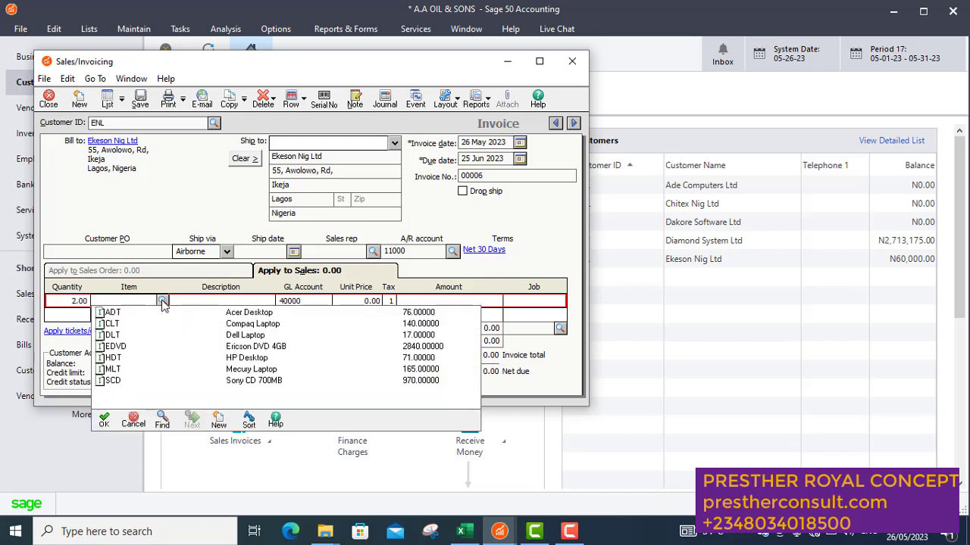
{"action": "double_click", "coordinate": [258, 313]}
Add an invoice line for 5 HP Desktops
{"action": "left_click", "coordinate": [84, 315]}
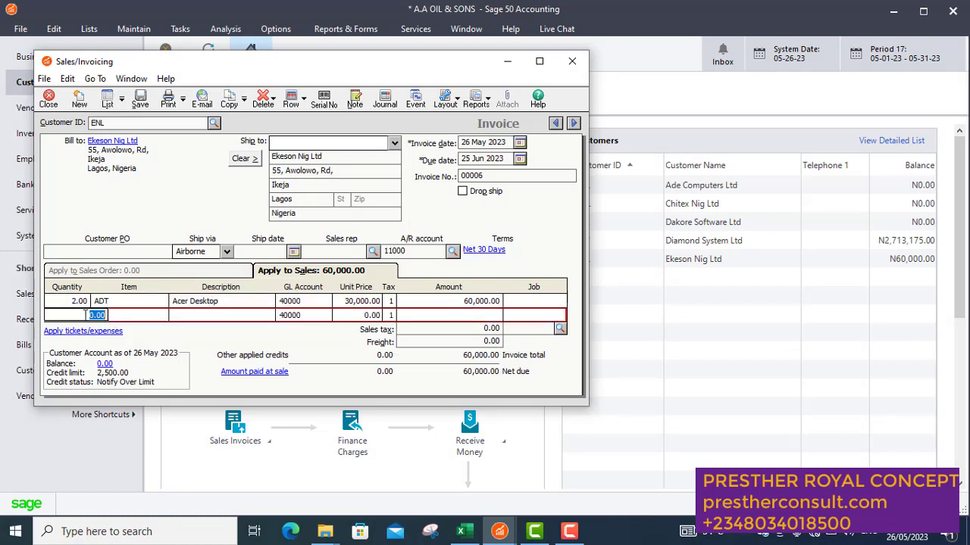
{"action": "type", "text": "5"}
{"action": "key", "text": "Tab"}
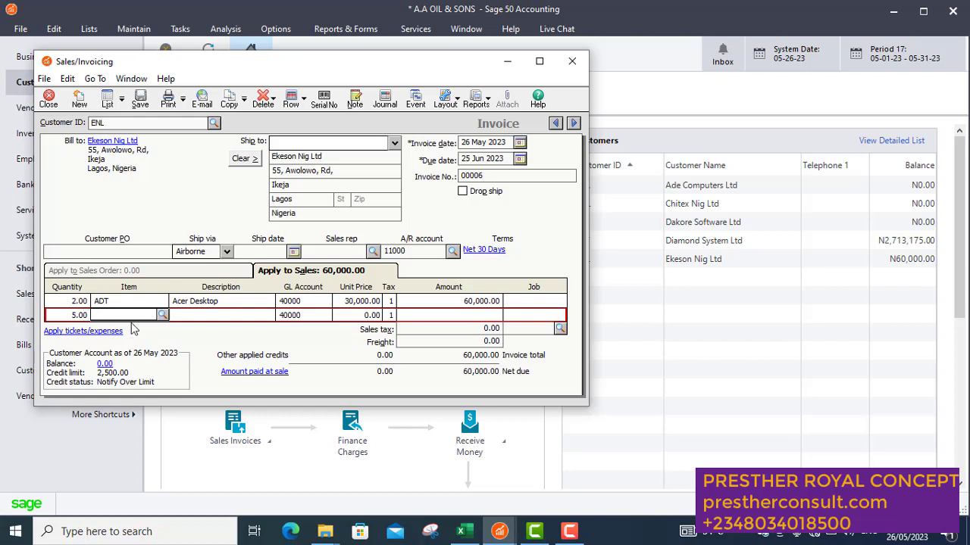
{"action": "left_click", "coordinate": [162, 315]}
{"action": "type", "text": "hDT"}
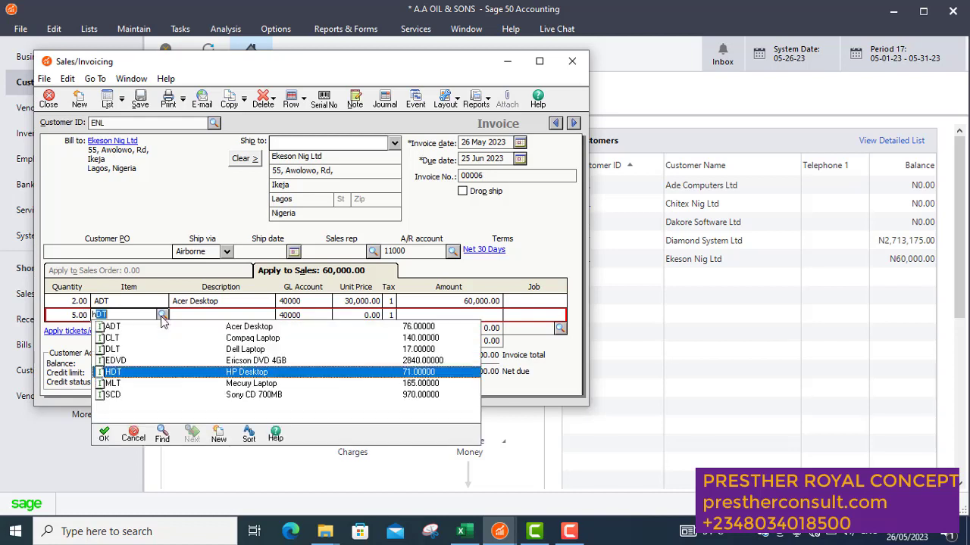
{"action": "double_click", "coordinate": [167, 377]}
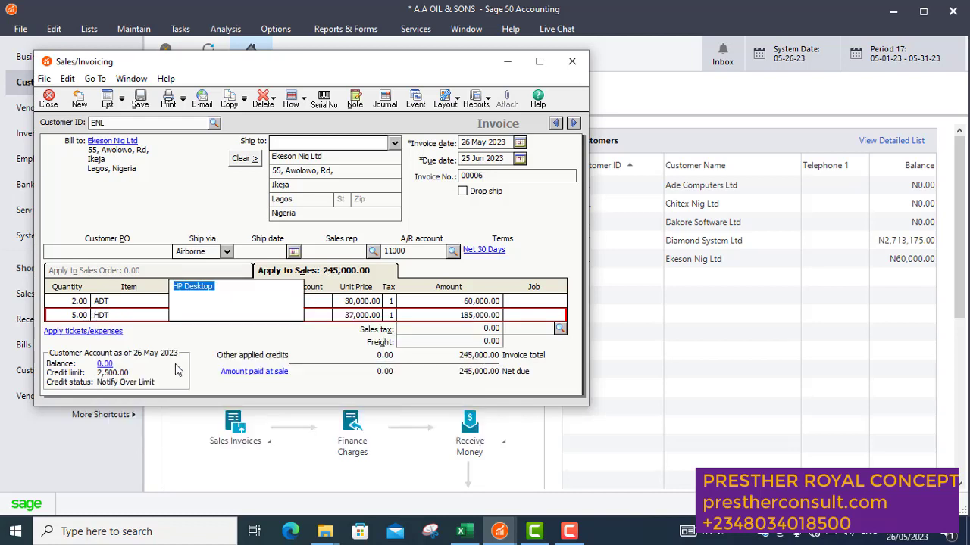
{"action": "key", "text": "Tab"}
{"action": "key", "text": "Tab"}
{"action": "key", "text": "Tab"}
{"action": "key", "text": "Tab"}
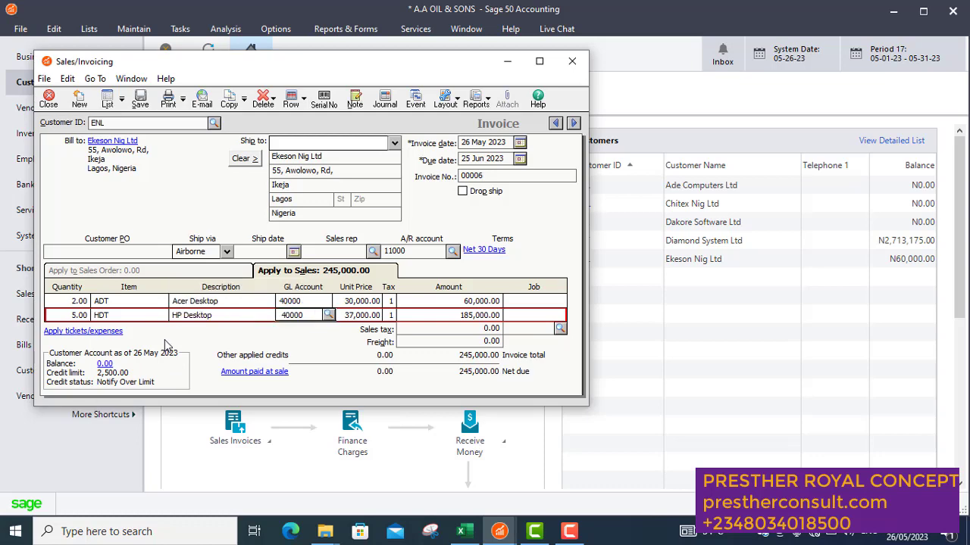
Add a line for 3 Dell Laptops at 90,000.00, bringing the total to 515,000.00
{"action": "left_click", "coordinate": [461, 531]}
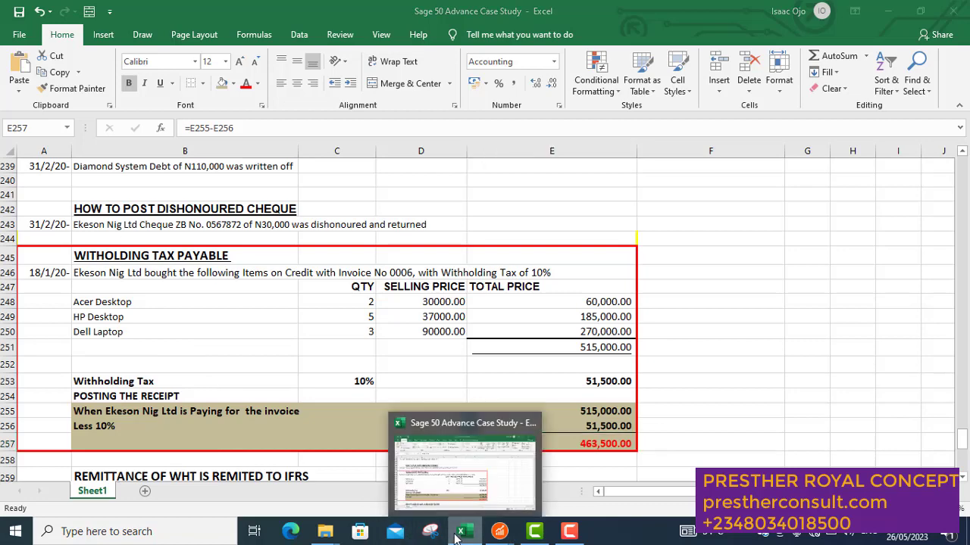
{"action": "left_click", "coordinate": [499, 531]}
{"action": "key", "text": "Tab"}
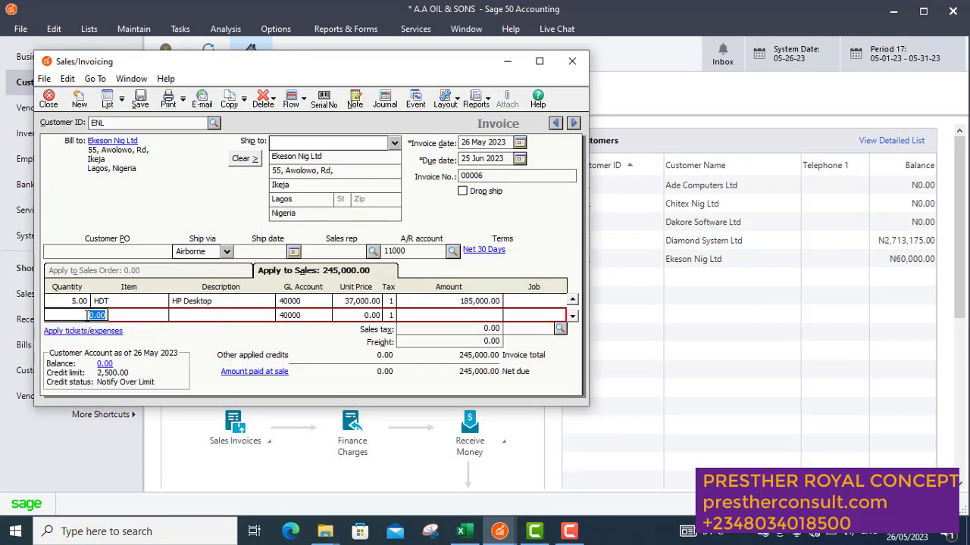
{"action": "type", "text": "3"}
{"action": "key", "text": "Tab"}
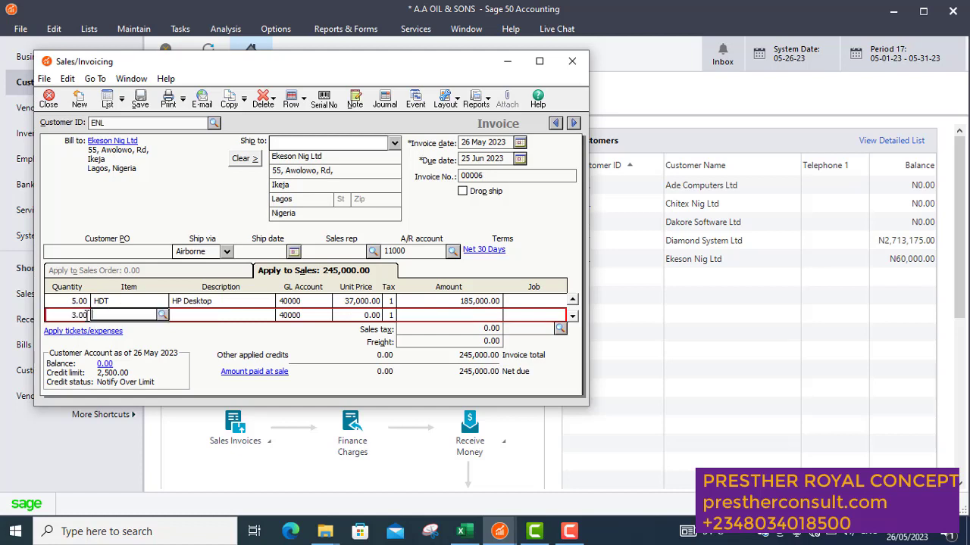
{"action": "left_click", "coordinate": [162, 314]}
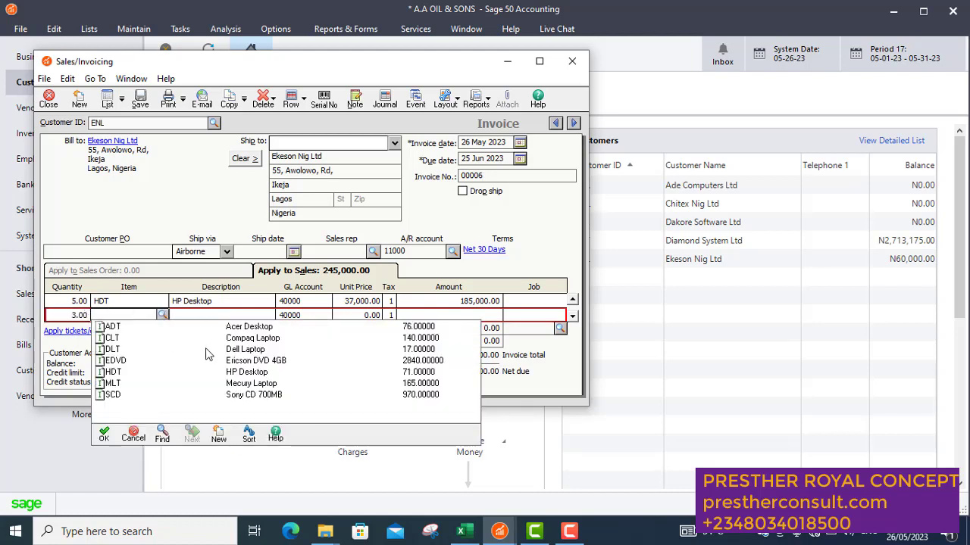
{"action": "double_click", "coordinate": [227, 350]}
{"action": "key", "text": "Tab"}
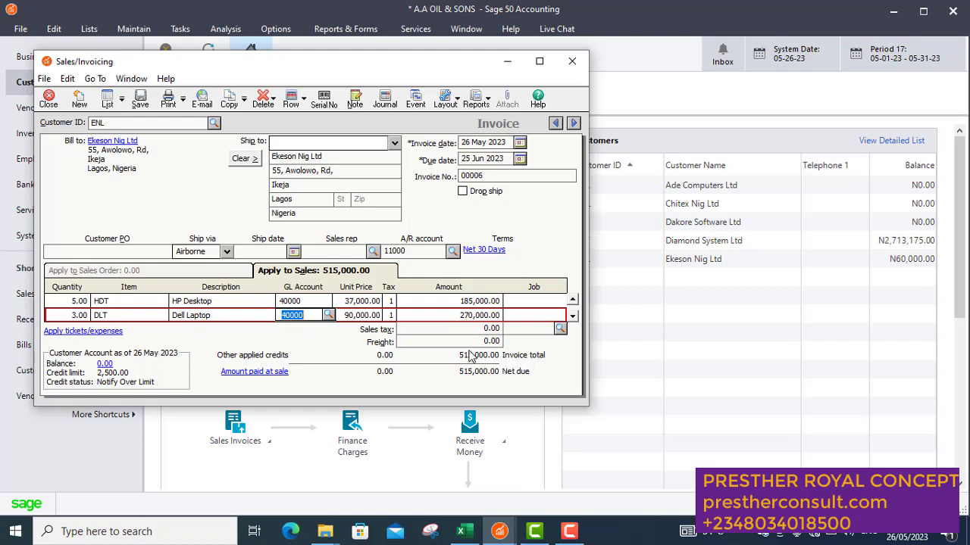
Save invoice 00006 and close the sales invoicing window
{"action": "left_click", "coordinate": [138, 102]}
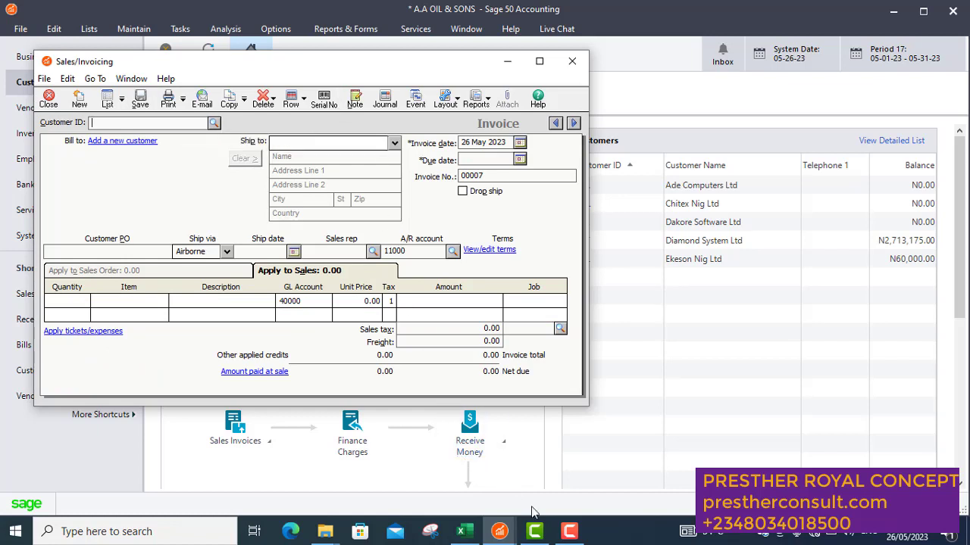
{"action": "mouse_move", "coordinate": [469, 536]}
{"action": "left_click", "coordinate": [508, 61]}
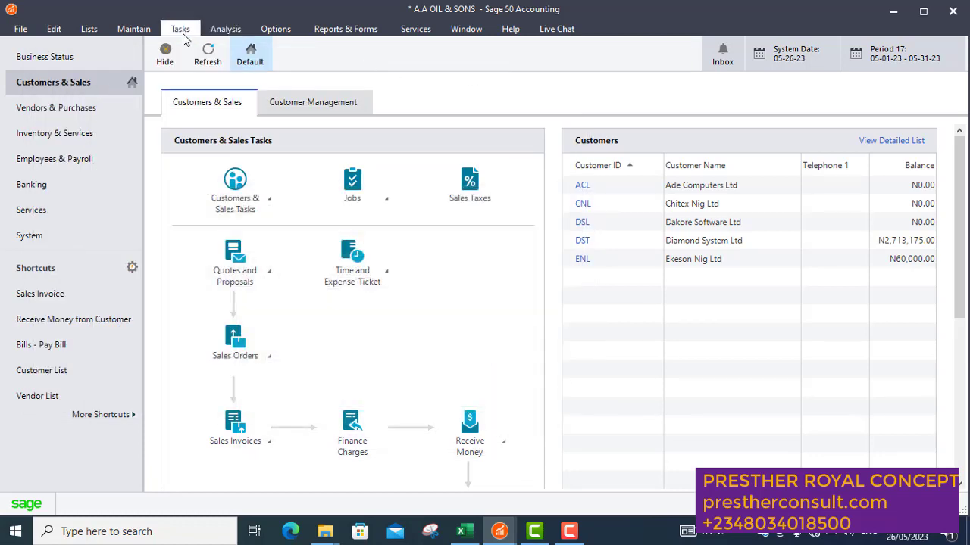
{"action": "left_click", "coordinate": [182, 31]}
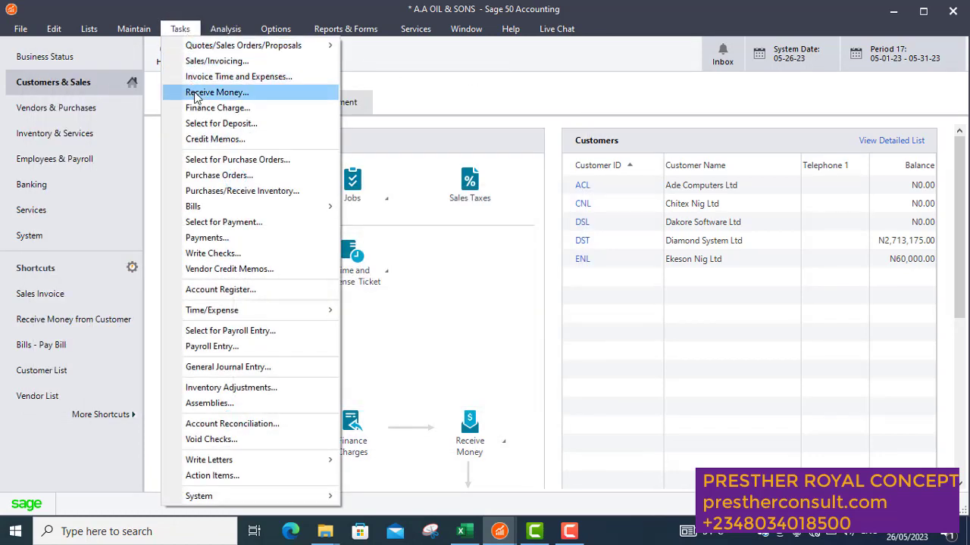
Start a Receive Money receipt from customer ENL Ekeson Nig Ltd
{"action": "left_click", "coordinate": [195, 93]}
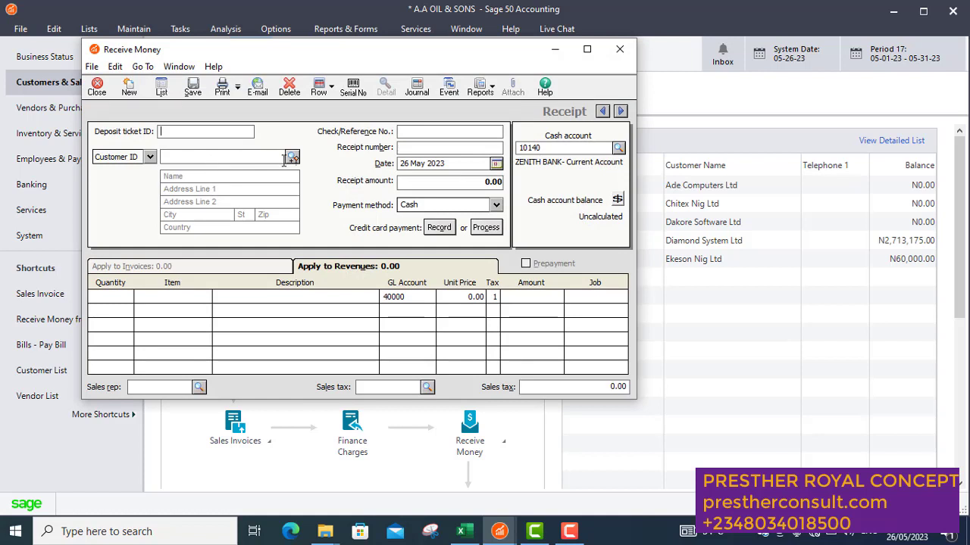
{"action": "left_click", "coordinate": [292, 157]}
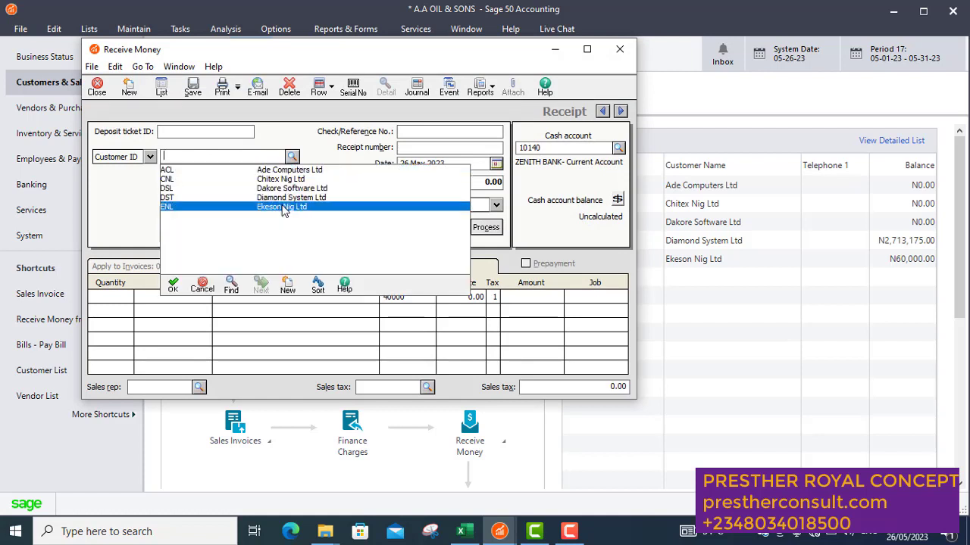
{"action": "double_click", "coordinate": [283, 207]}
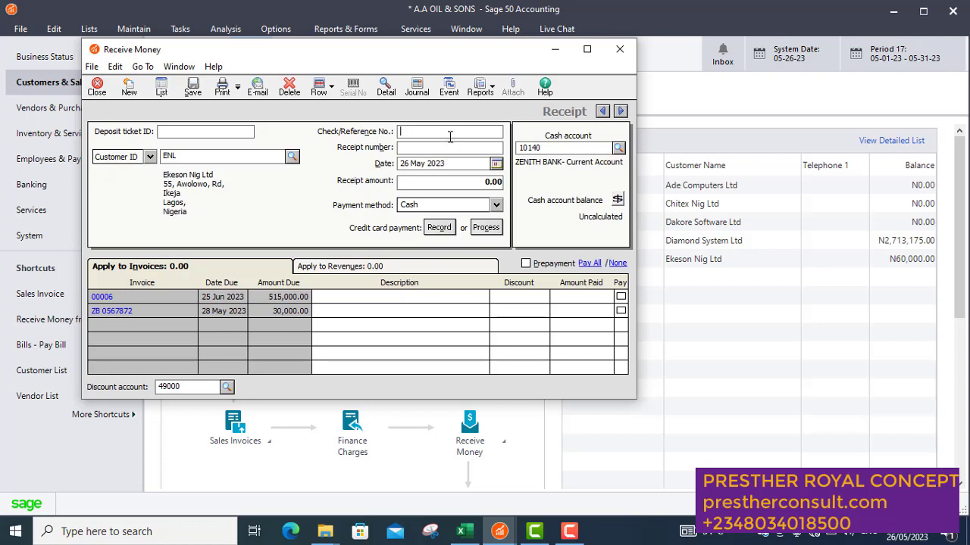
In Excel, append reference uba 029982 to the payment note in B255, then return to Sage
{"action": "left_click", "coordinate": [461, 531]}
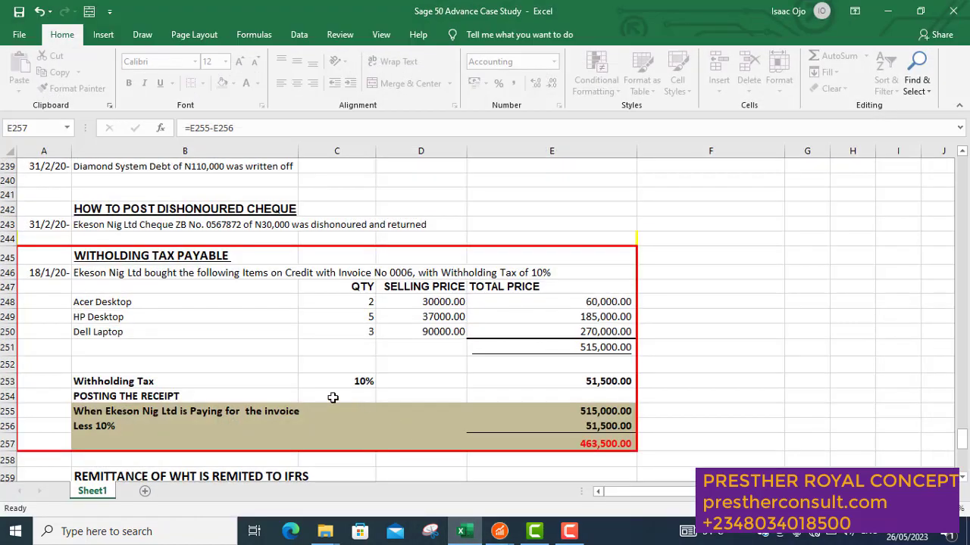
{"action": "left_click", "coordinate": [213, 396]}
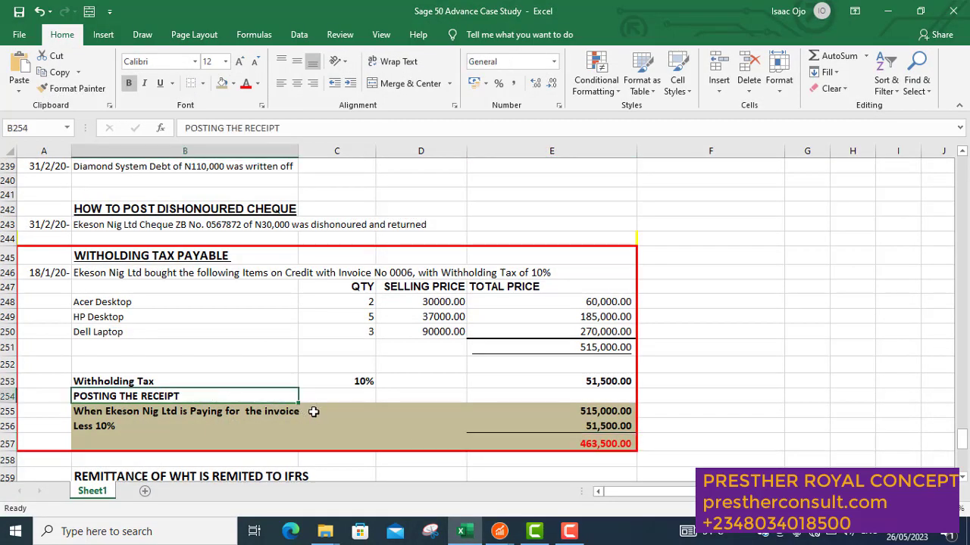
{"action": "left_click", "coordinate": [263, 410]}
{"action": "left_click", "coordinate": [393, 127]}
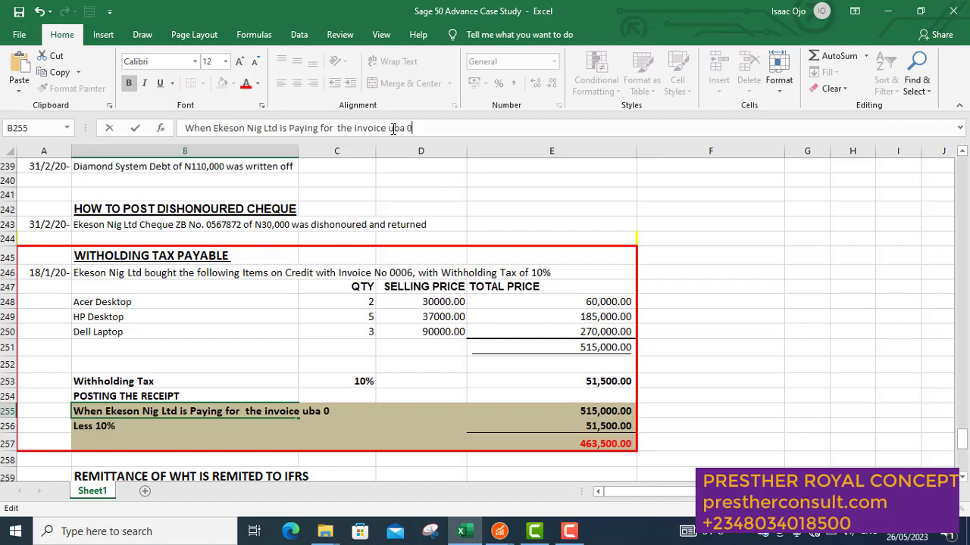
{"action": "type", "text": "29982"}
{"action": "left_click_drag", "start_coordinate": [435, 127], "coordinate": [407, 128]}
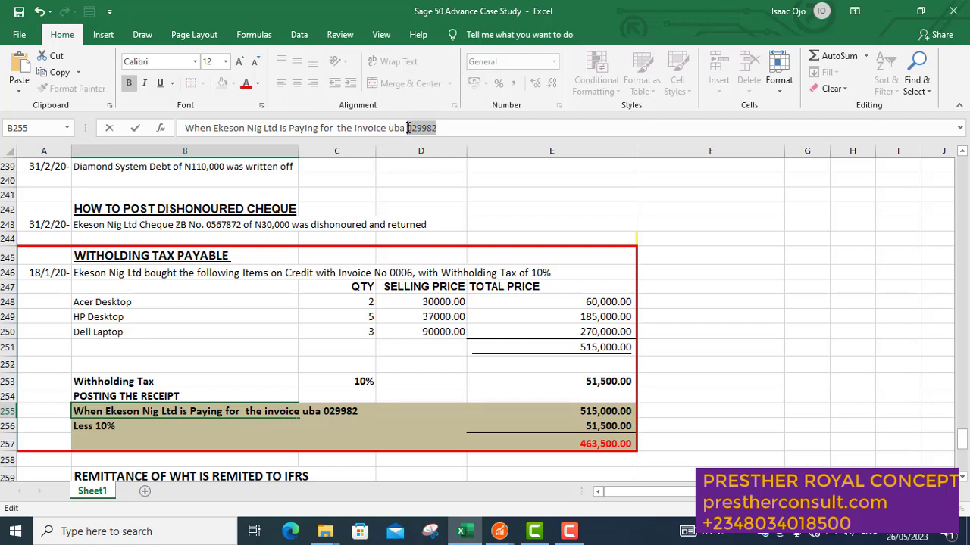
{"action": "left_click", "coordinate": [462, 534]}
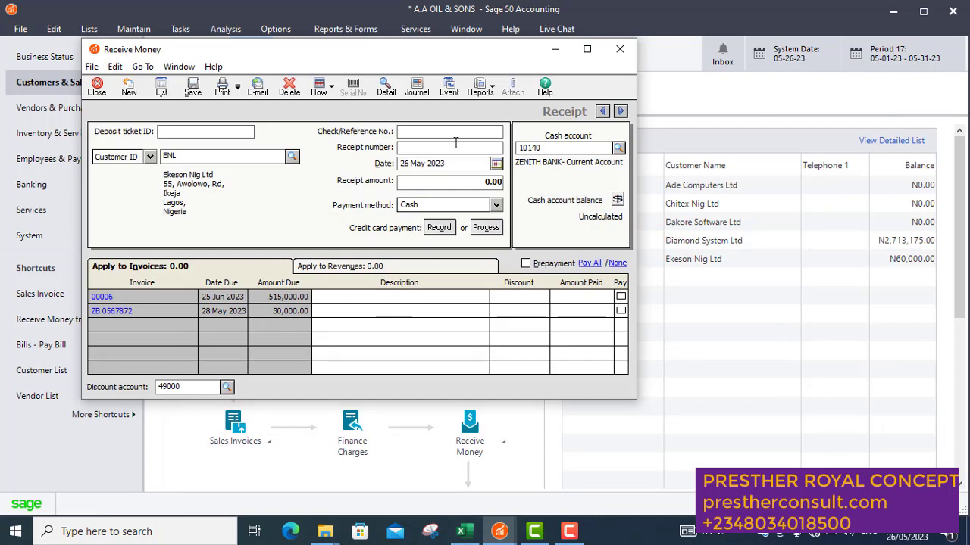
Set reference UBA 029982, cash account 10120 UBA Current Account, and receipt date 30 May 2023
{"action": "key", "text": "Caps_Lock"}
{"action": "type", "text": "UBA 029982"}
{"action": "left_click", "coordinate": [618, 147]}
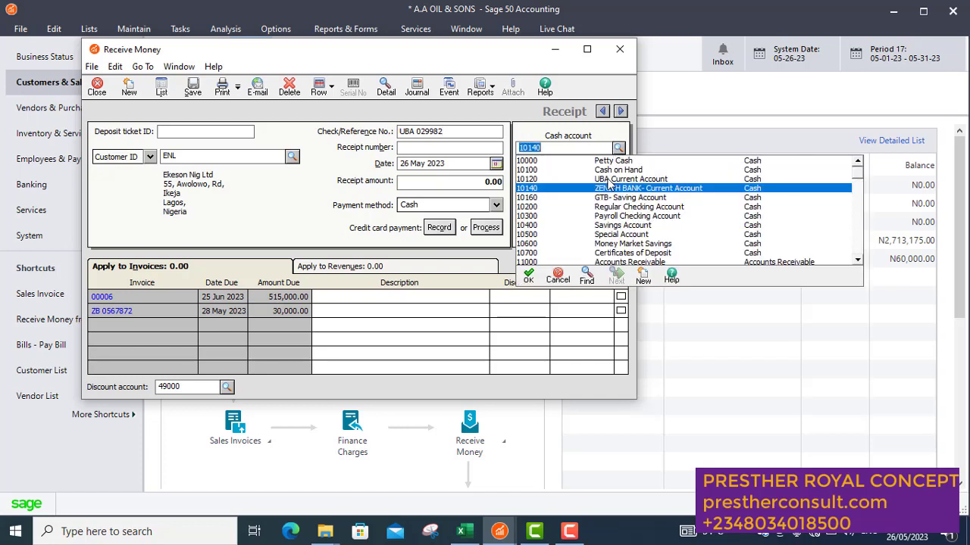
{"action": "double_click", "coordinate": [606, 179]}
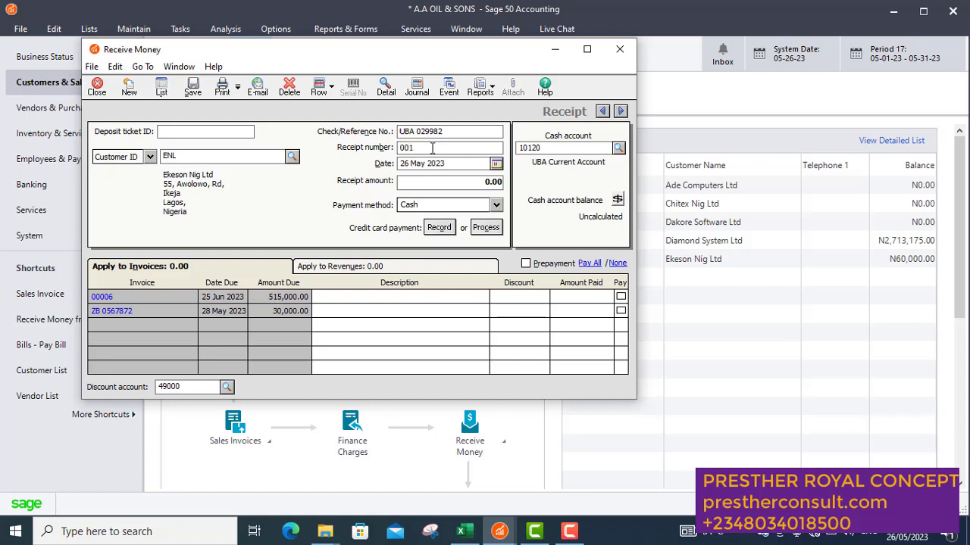
{"action": "left_click", "coordinate": [496, 165]}
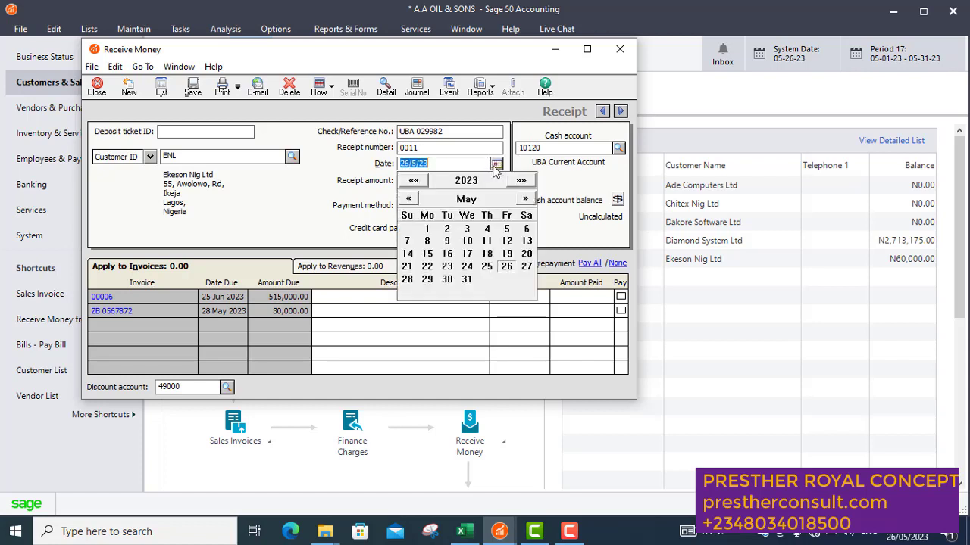
{"action": "left_click", "coordinate": [447, 280]}
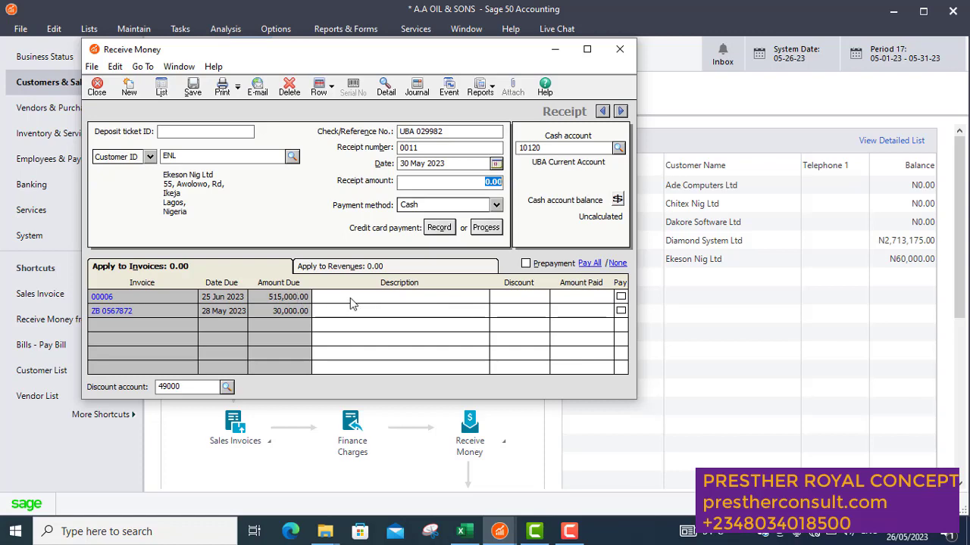
{"action": "left_click", "coordinate": [460, 531]}
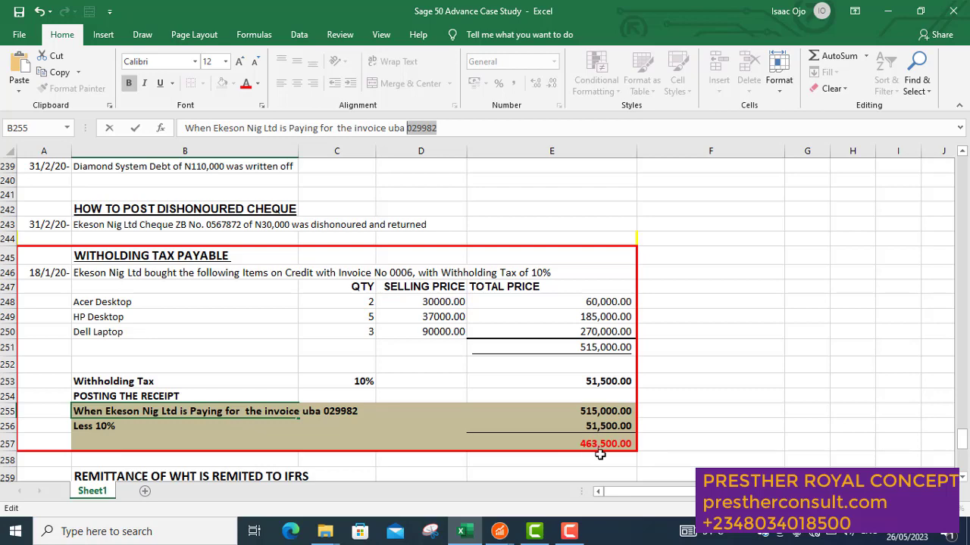
{"action": "left_click", "coordinate": [888, 11]}
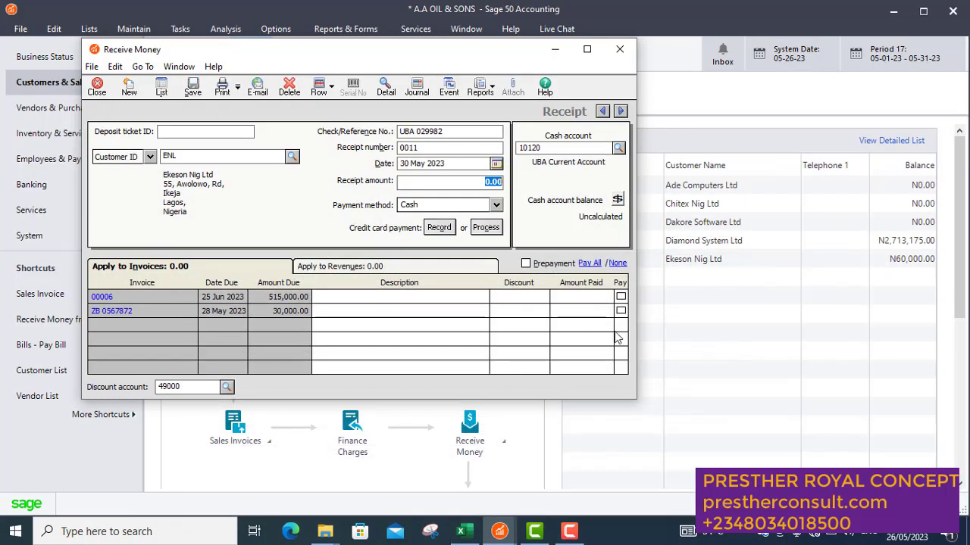
{"action": "left_click", "coordinate": [585, 297]}
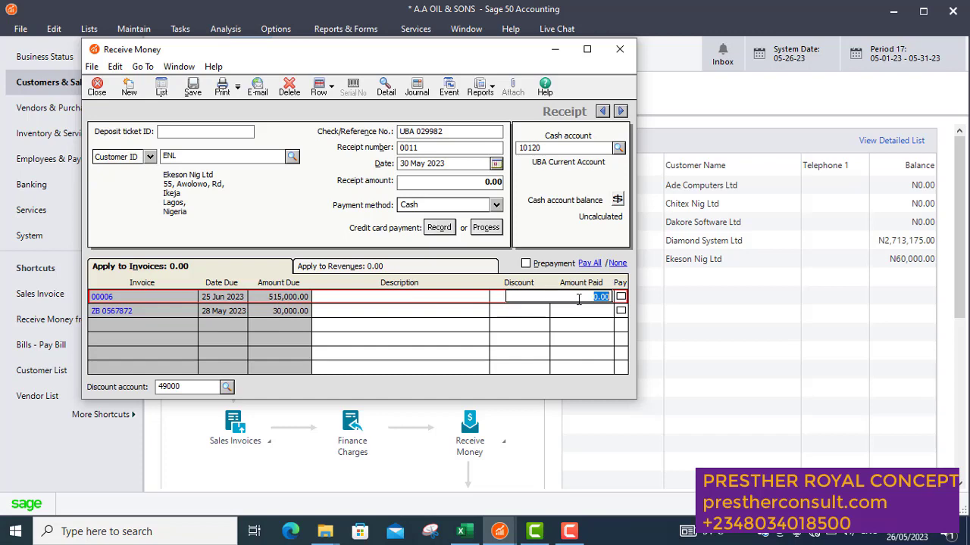
Apply a 463,500.00 payment to invoice 00006
{"action": "left_click", "coordinate": [464, 532]}
{"action": "left_click", "coordinate": [468, 534]}
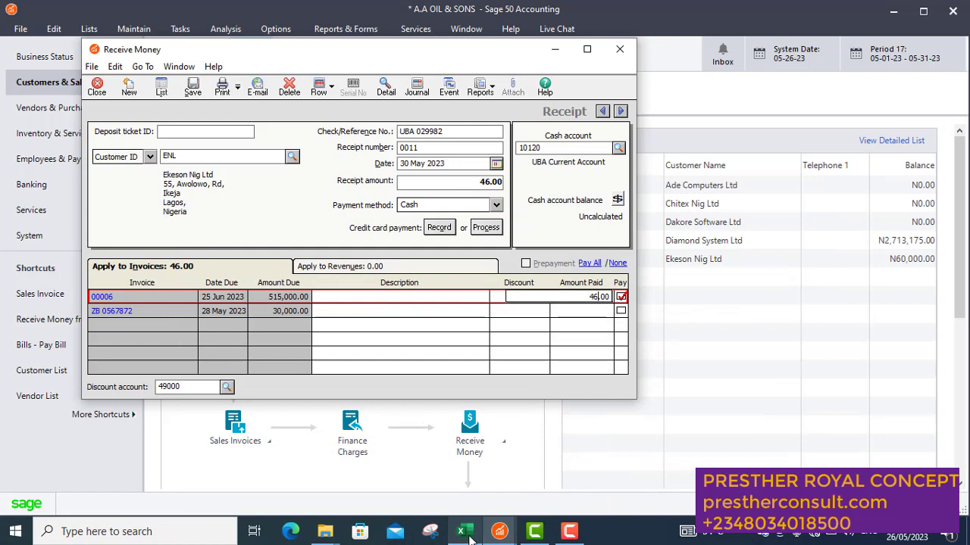
{"action": "type", "text": "3,"}
{"action": "type", "text": "5"}
{"action": "type", "text": "00"}
{"action": "key", "text": "Tab"}
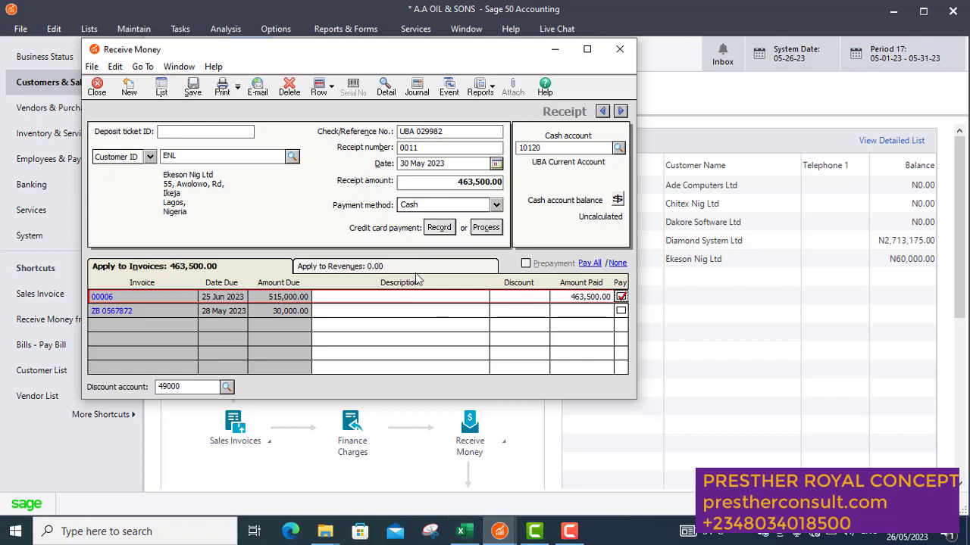
Describe the invoice 00006 payment as FOR GOODS SUPPLIED and save receipt 0011
{"action": "left_click", "coordinate": [421, 298]}
{"action": "type", "text": "F"}
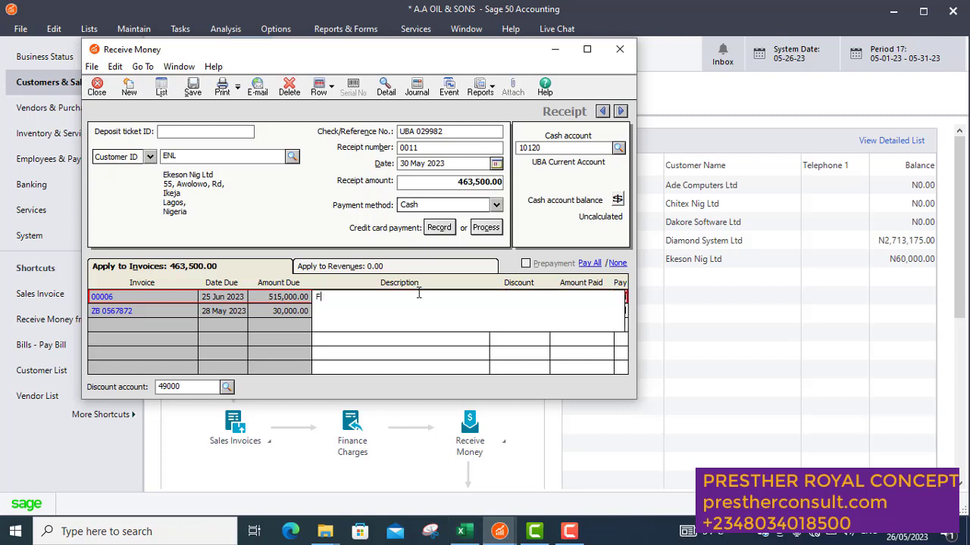
{"action": "type", "text": "OR GOODS SUPPLIED"}
{"action": "key", "text": "Left"}
{"action": "key", "text": "Left"}
{"action": "key", "text": "Left"}
{"action": "key", "text": "Left"}
{"action": "key", "text": "Left"}
{"action": "key", "text": "Left"}
{"action": "key", "text": "shift+Left"}
{"action": "key", "text": "Tab"}
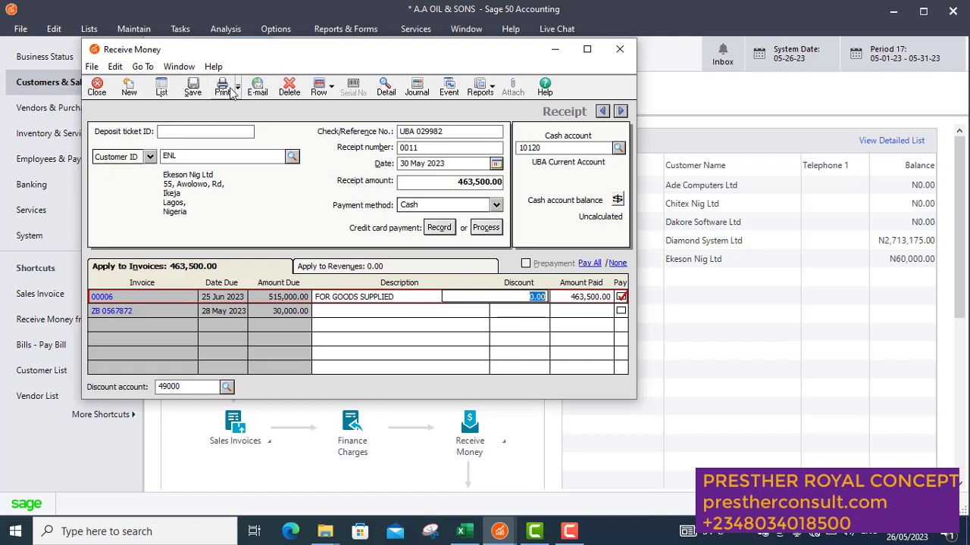
{"action": "left_click", "coordinate": [191, 92]}
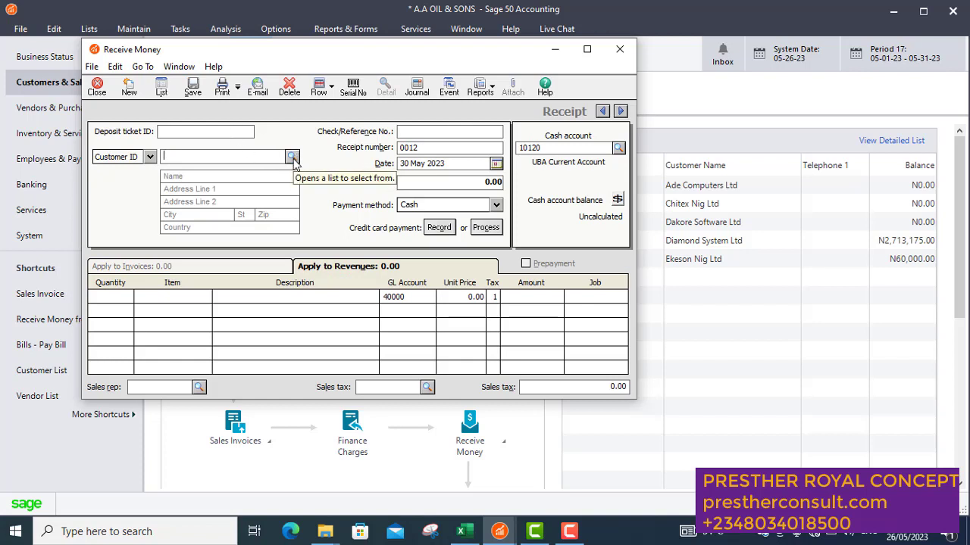
Load Ekeson Nig Ltd (ENL) as the customer, replacing an accidental Chitex Nig Ltd pick
{"action": "left_click", "coordinate": [292, 158]}
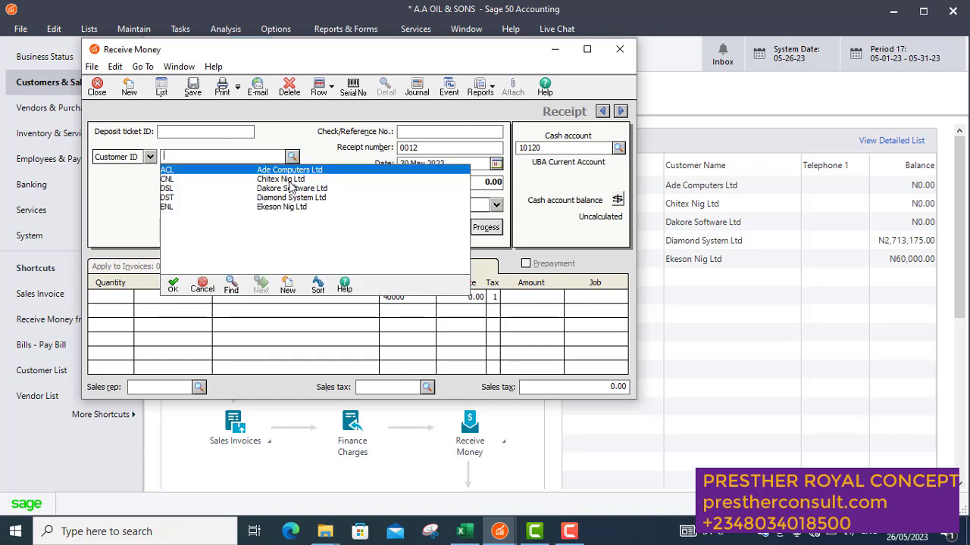
{"action": "double_click", "coordinate": [291, 181]}
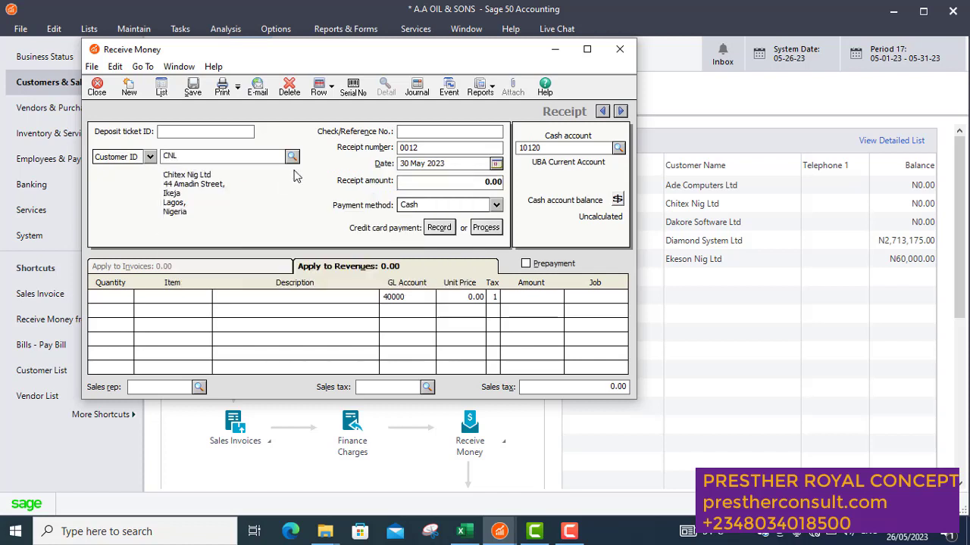
{"action": "left_click", "coordinate": [292, 157]}
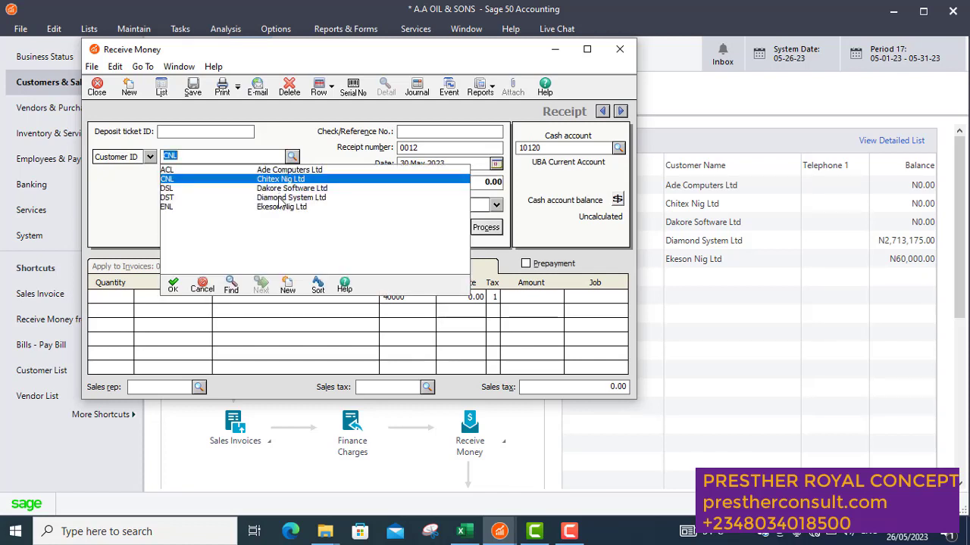
{"action": "double_click", "coordinate": [278, 206]}
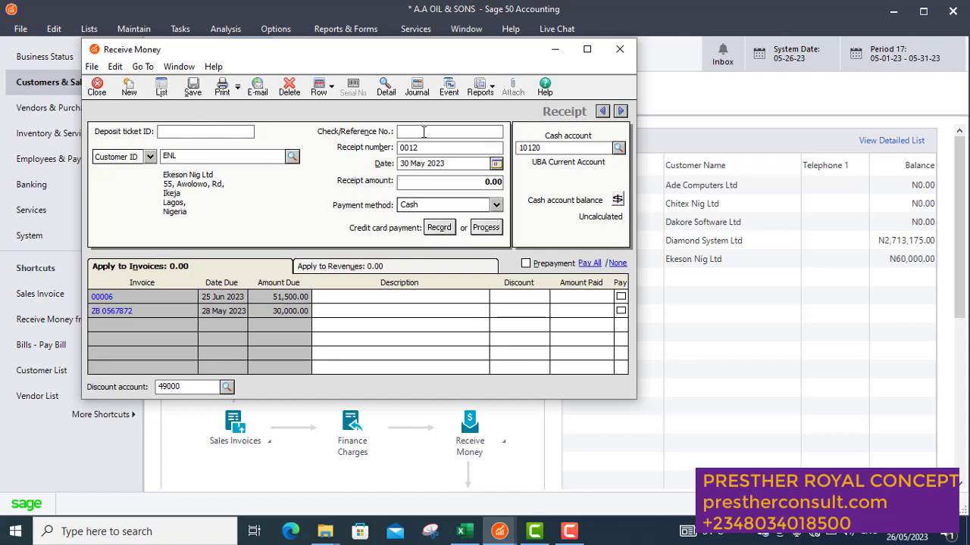
Enter reference ECO 9088 and date the receipt 31 May 2023
{"action": "type", "text": "ECO 9088"}
{"action": "left_click", "coordinate": [498, 165]}
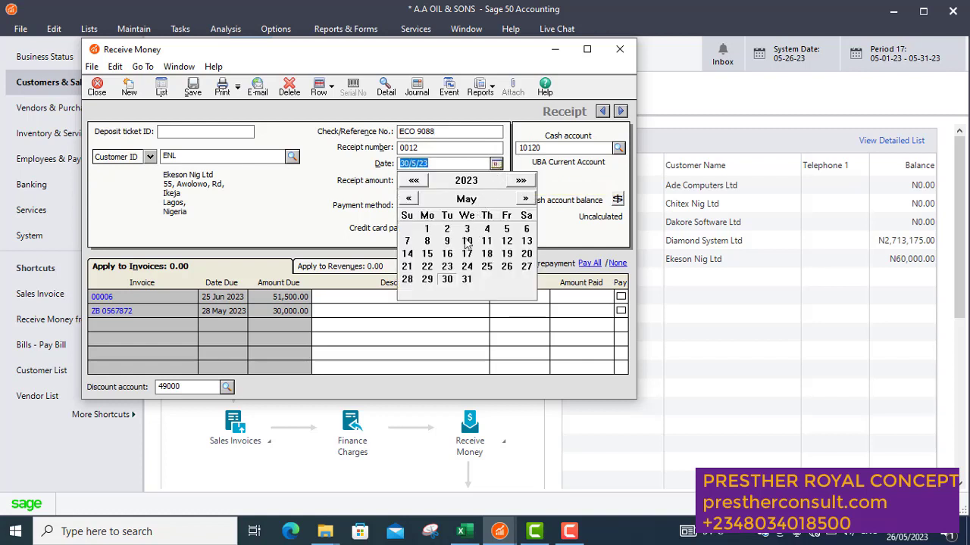
{"action": "left_click", "coordinate": [468, 278]}
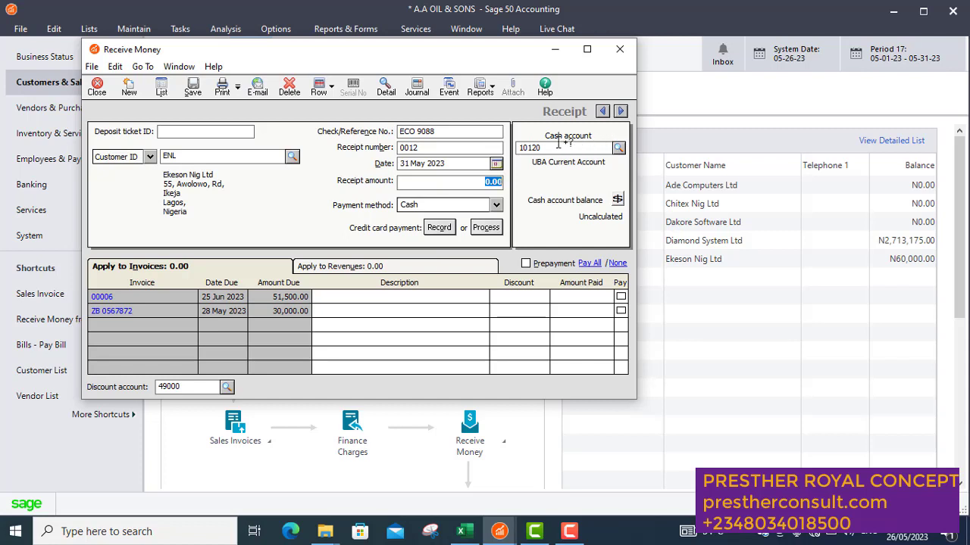
Change the receipt's cash account from UBA Current Account to 14050 Withholding Tax Receivable
{"action": "left_click", "coordinate": [617, 150]}
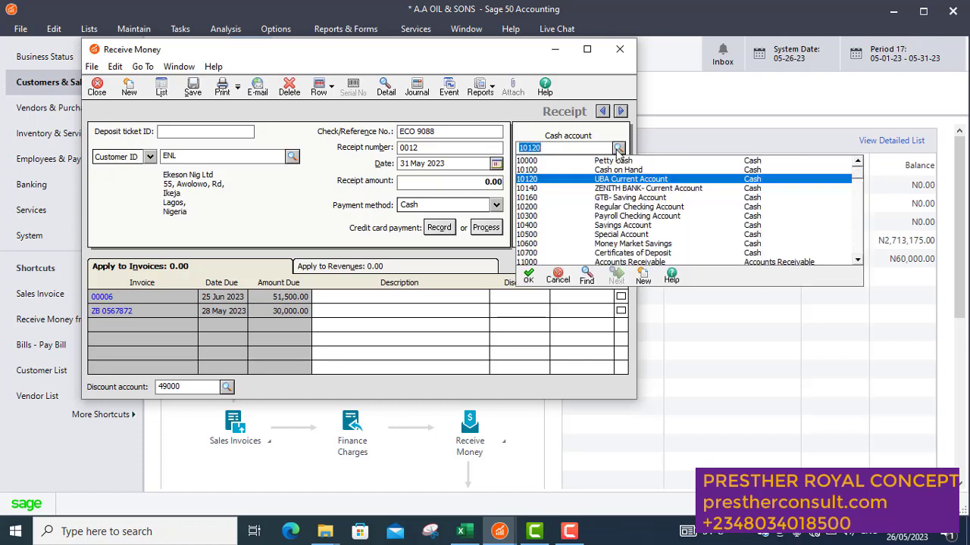
{"action": "left_click", "coordinate": [857, 262]}
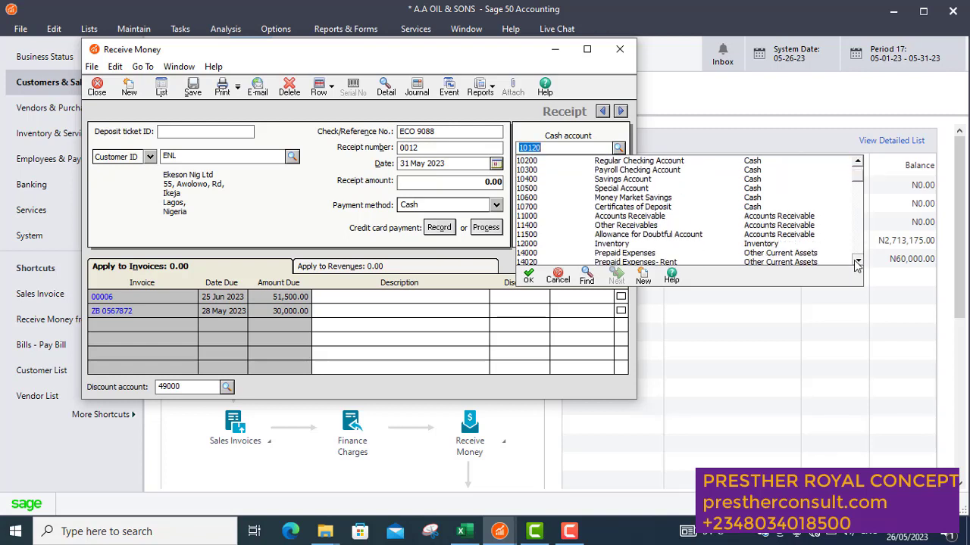
{"action": "left_click", "coordinate": [857, 262]}
{"action": "left_click", "coordinate": [857, 262]}
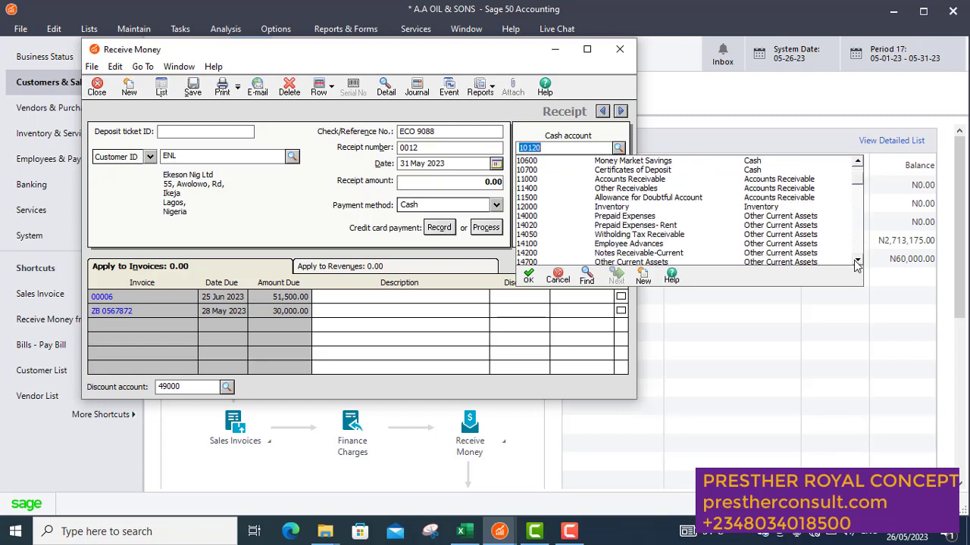
{"action": "left_click", "coordinate": [855, 260]}
{"action": "left_click", "coordinate": [854, 261]}
{"action": "left_click", "coordinate": [855, 260]}
{"action": "left_click", "coordinate": [855, 260]}
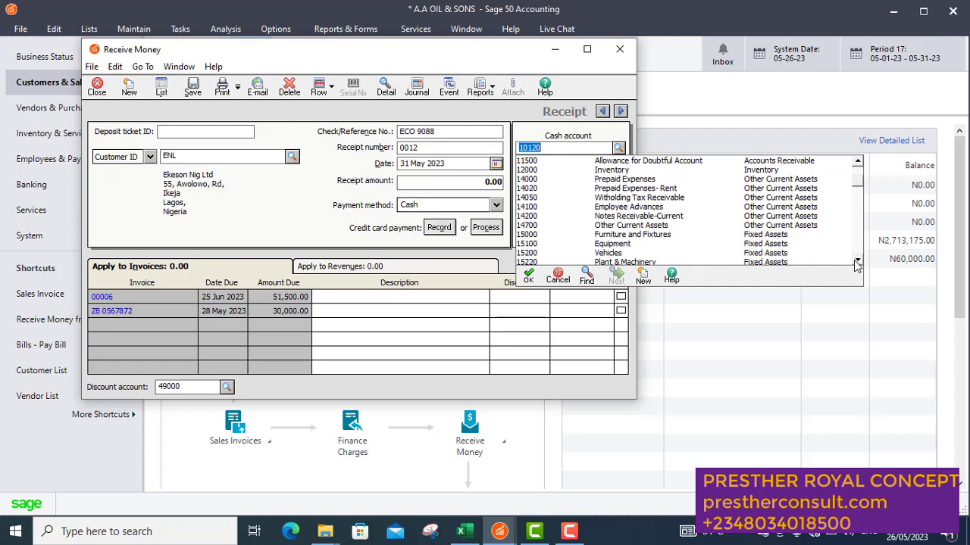
{"action": "left_click", "coordinate": [854, 260]}
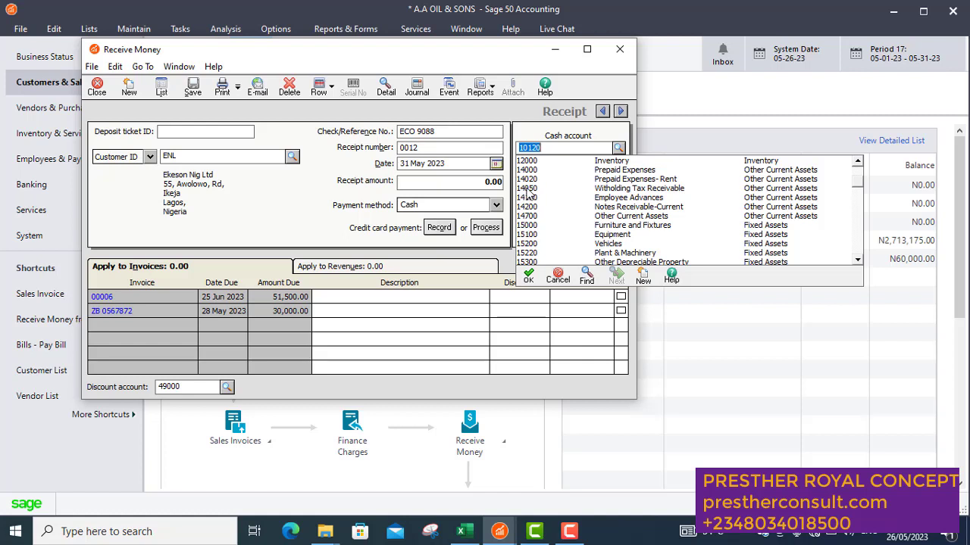
{"action": "double_click", "coordinate": [610, 188]}
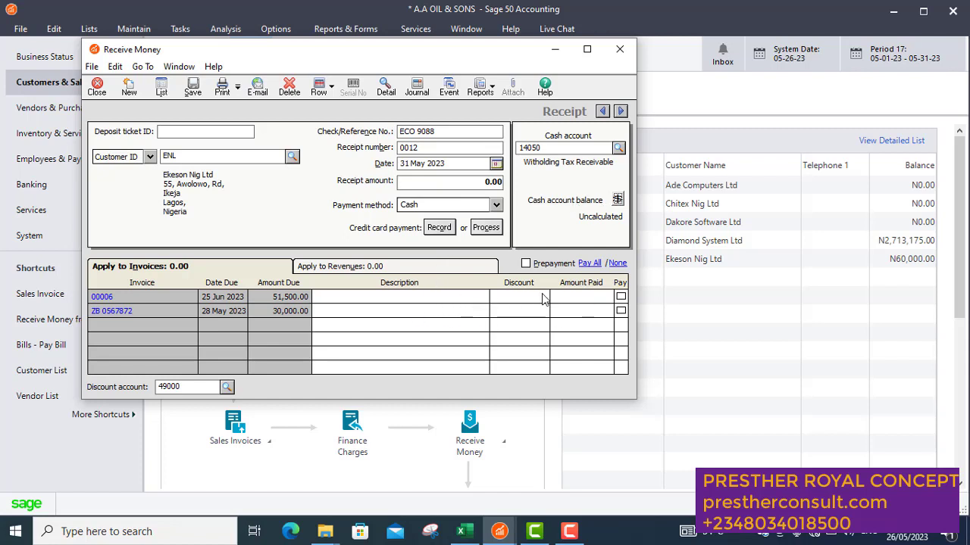
Describe invoice 00006 as 'WHT FROM EKESON' and mark it paid for 51,500.00
{"action": "left_click", "coordinate": [461, 300]}
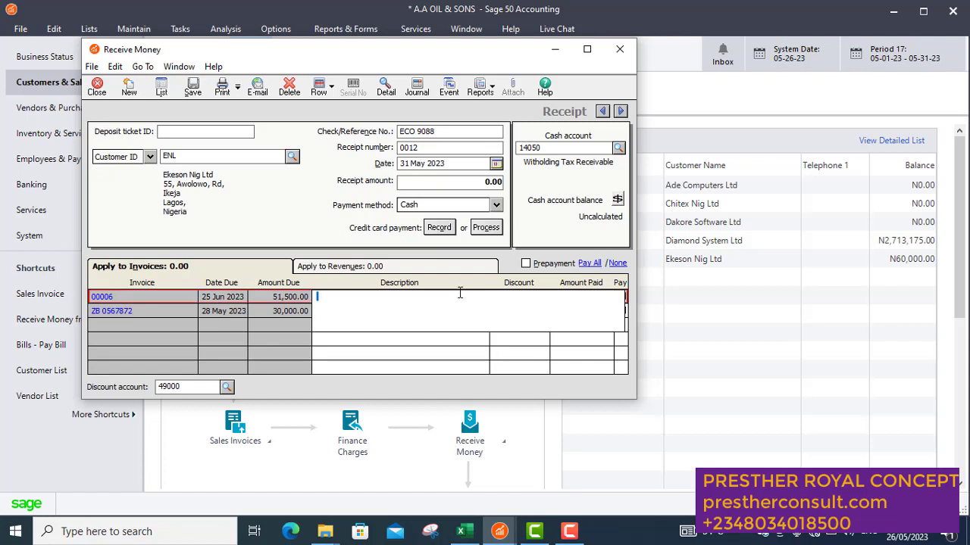
{"action": "type", "text": "W"}
{"action": "type", "text": "HT "}
{"action": "type", "text": "FOR"}
{"action": "key", "text": "BackSpace"}
{"action": "key", "text": "BackSpace"}
{"action": "type", "text": "ROM EK"}
{"action": "key", "text": "Tab"}
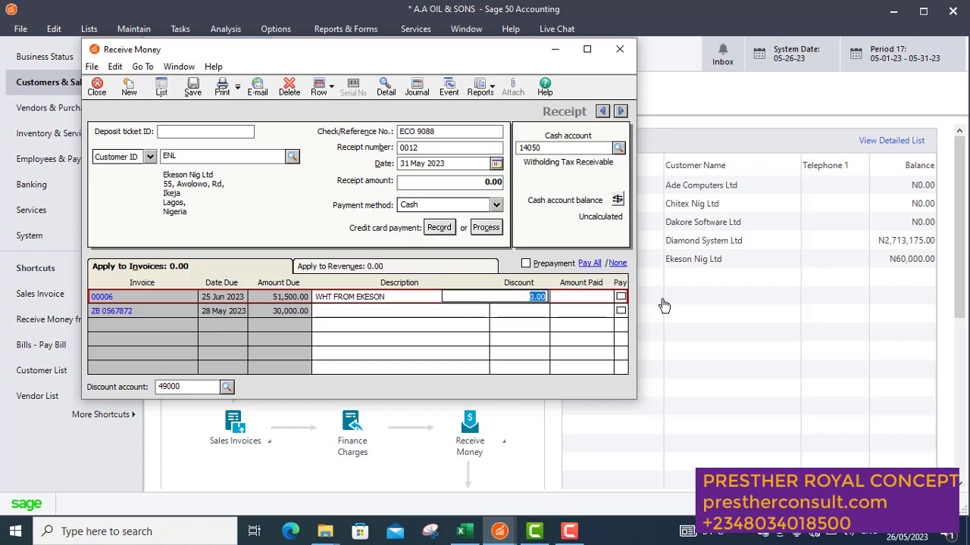
{"action": "left_click", "coordinate": [619, 298]}
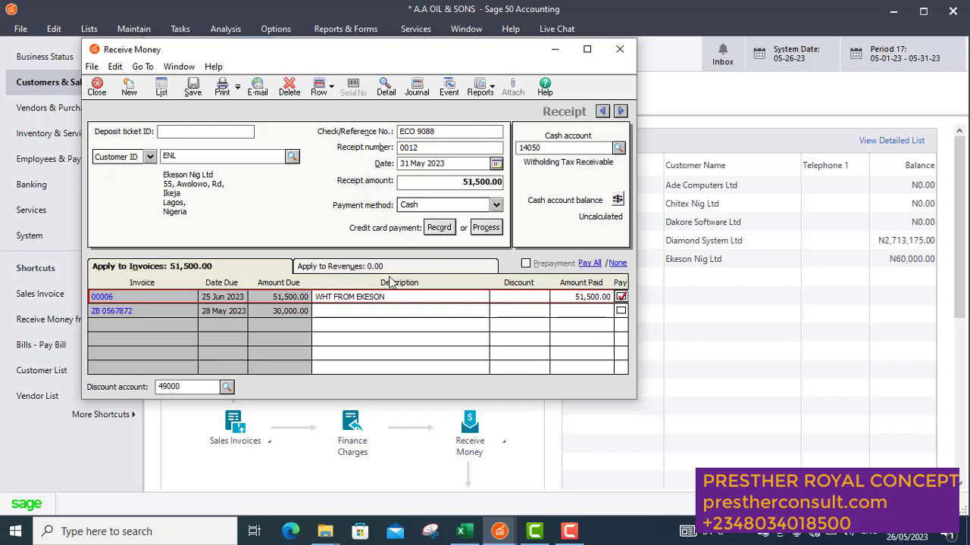
Try saving the receipt, dismissing the duplicate receipt number and non-cash account warnings
{"action": "left_click", "coordinate": [193, 90]}
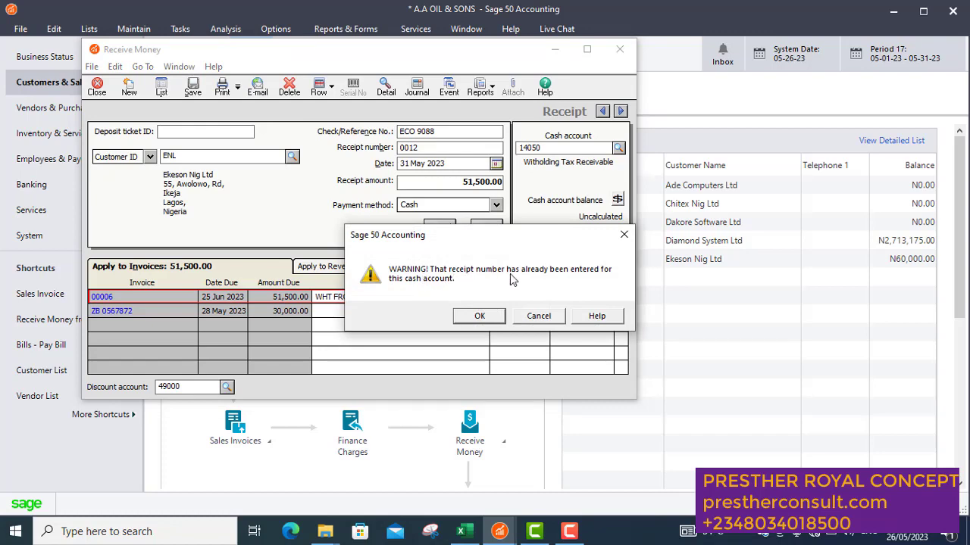
{"action": "left_click", "coordinate": [497, 316]}
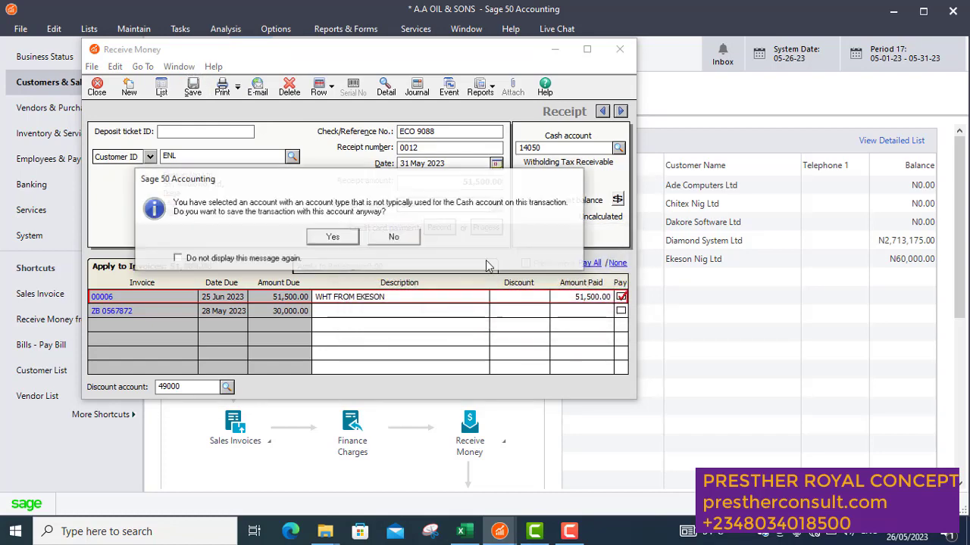
{"action": "left_click", "coordinate": [394, 237]}
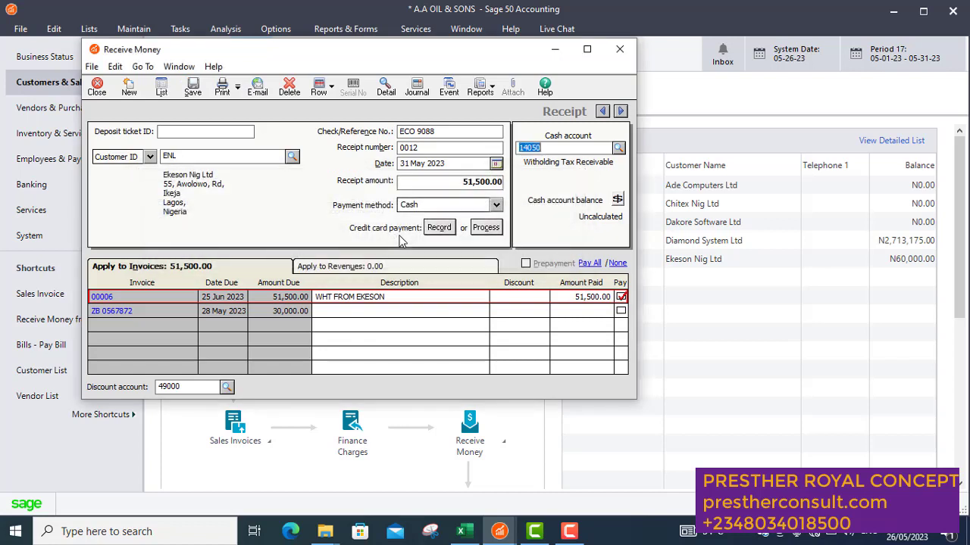
{"action": "left_click", "coordinate": [443, 151]}
{"action": "left_click", "coordinate": [192, 86]}
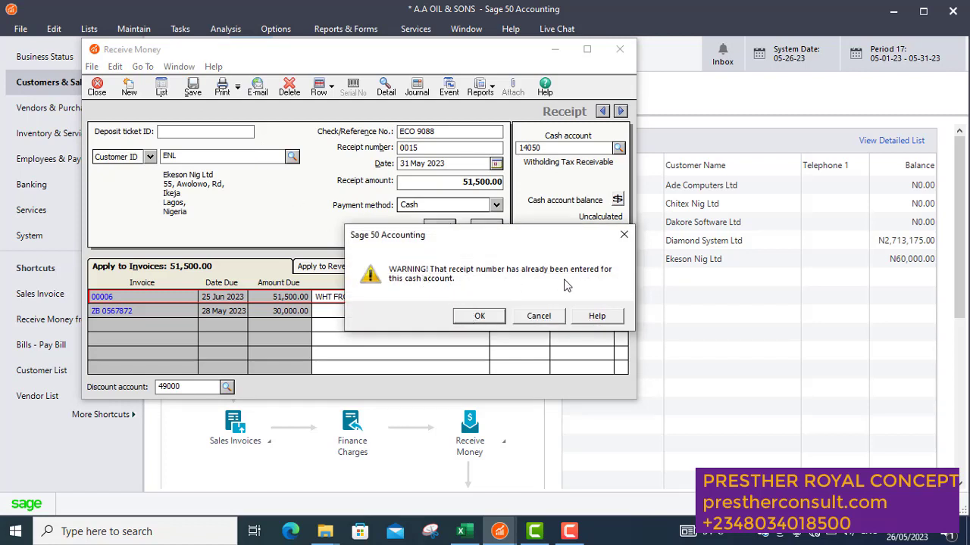
{"action": "left_click", "coordinate": [480, 316]}
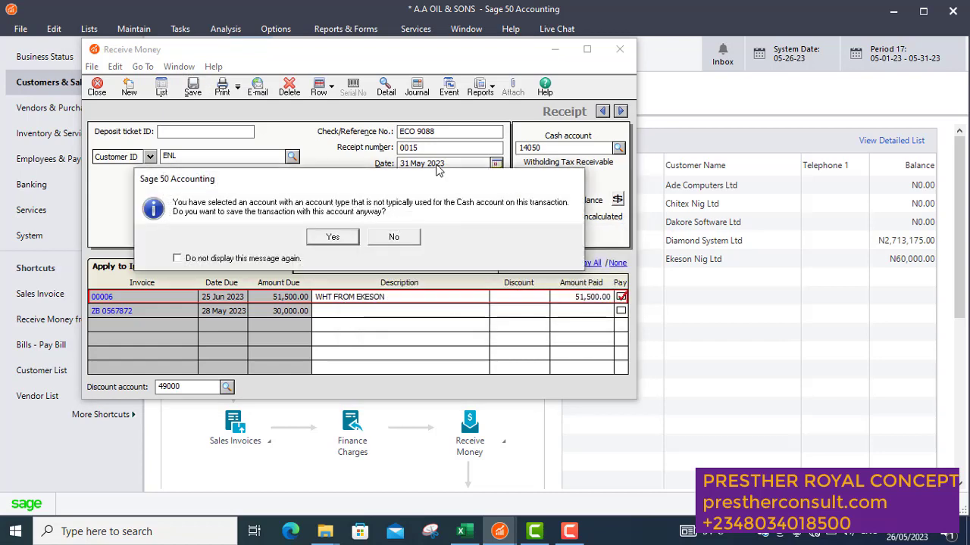
{"action": "left_click", "coordinate": [390, 237]}
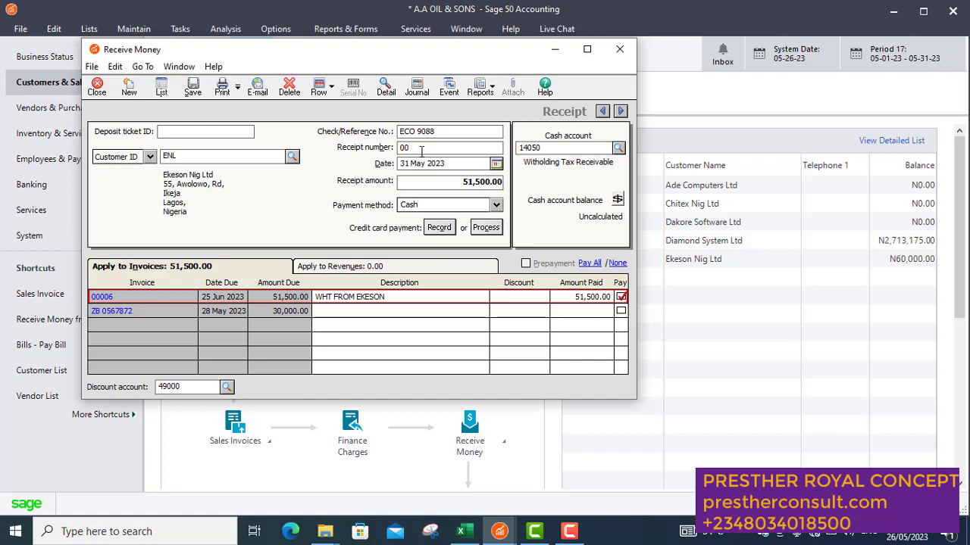
Change the receipt number to 0025 and save, accepting the 14050 account-type warning
{"action": "type", "text": "25"}
{"action": "left_click", "coordinate": [193, 90]}
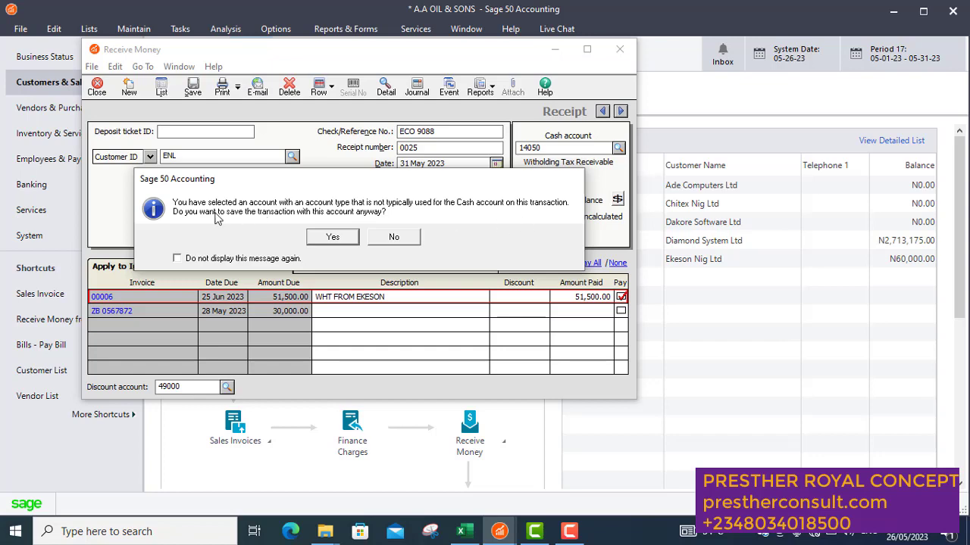
{"action": "left_click", "coordinate": [331, 237]}
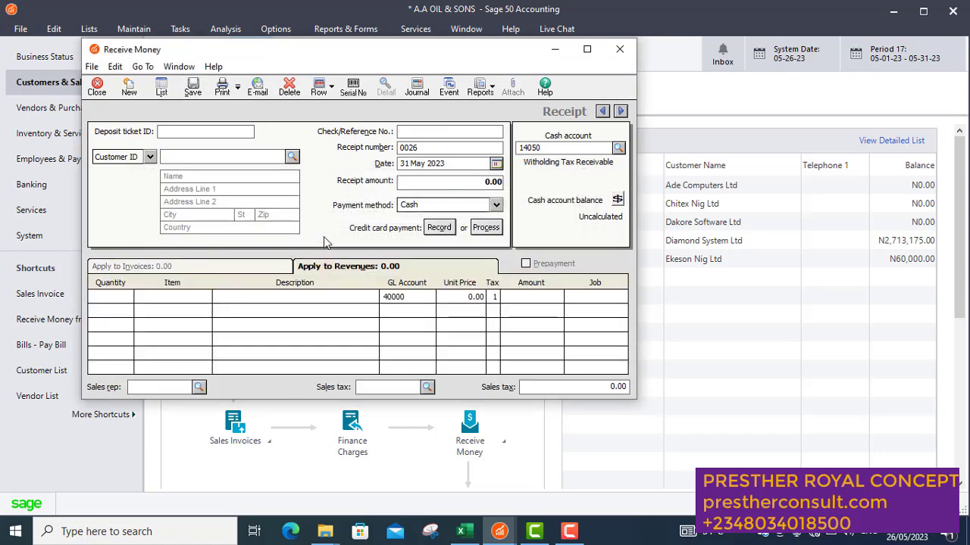
Close the Print options, reselect customer Ekeson Nig Ltd, and minimize Receive Money
{"action": "left_click", "coordinate": [237, 88]}
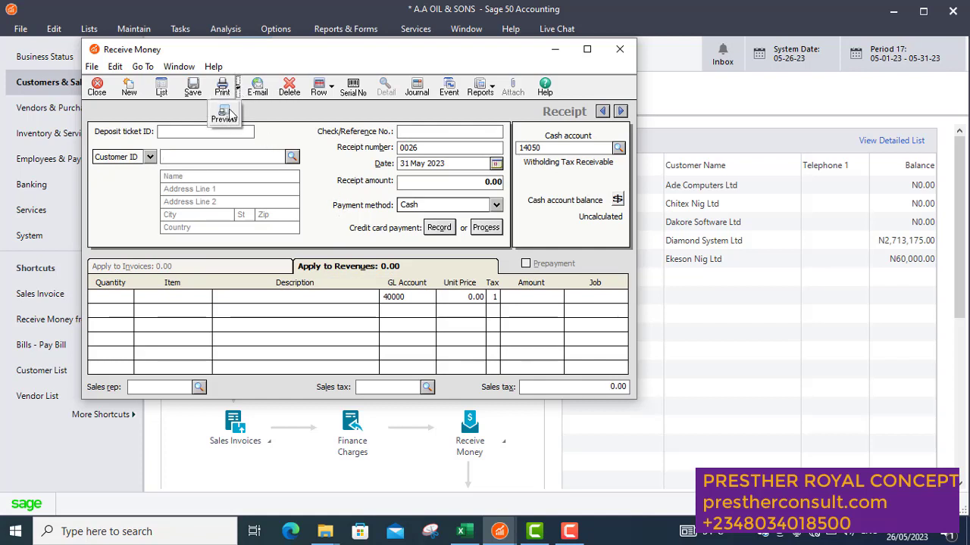
{"action": "left_click", "coordinate": [265, 135]}
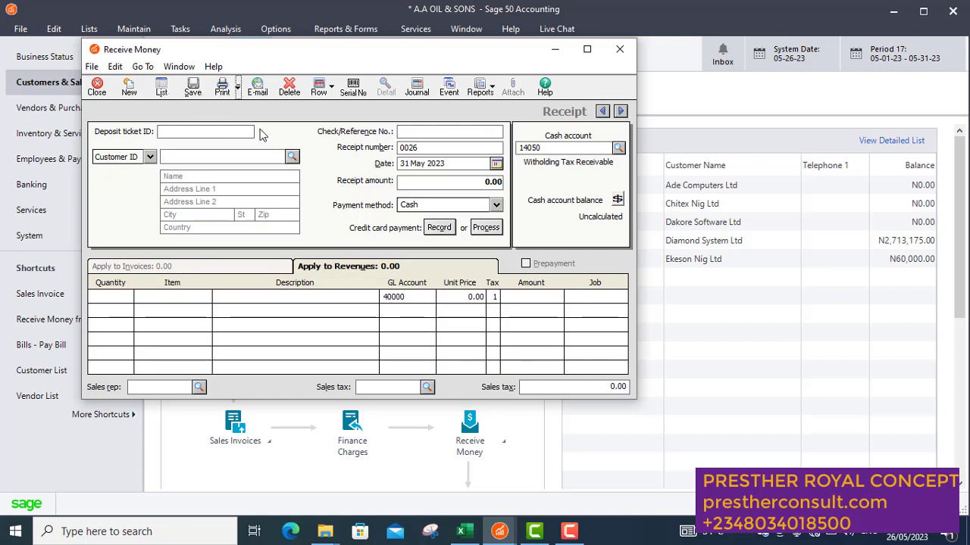
{"action": "left_click", "coordinate": [291, 156]}
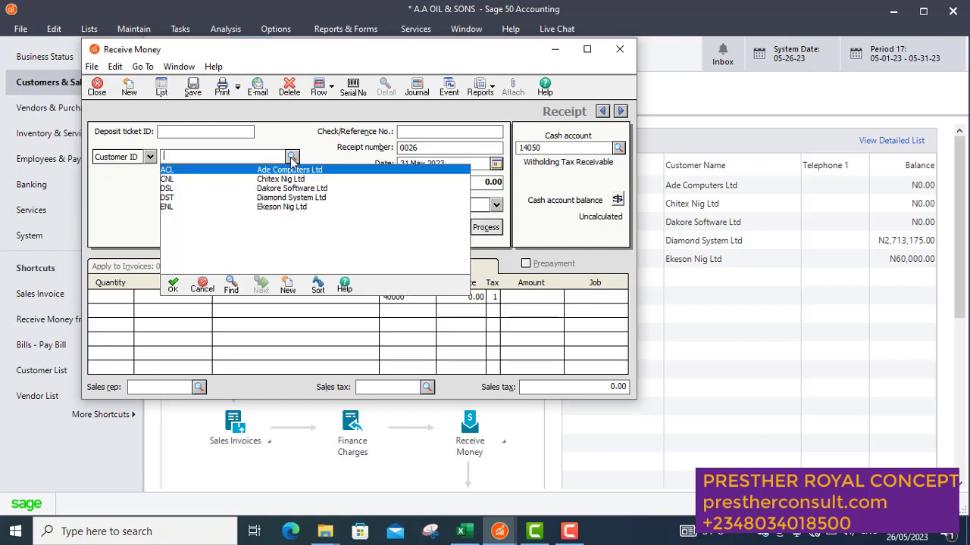
{"action": "left_click", "coordinate": [279, 209]}
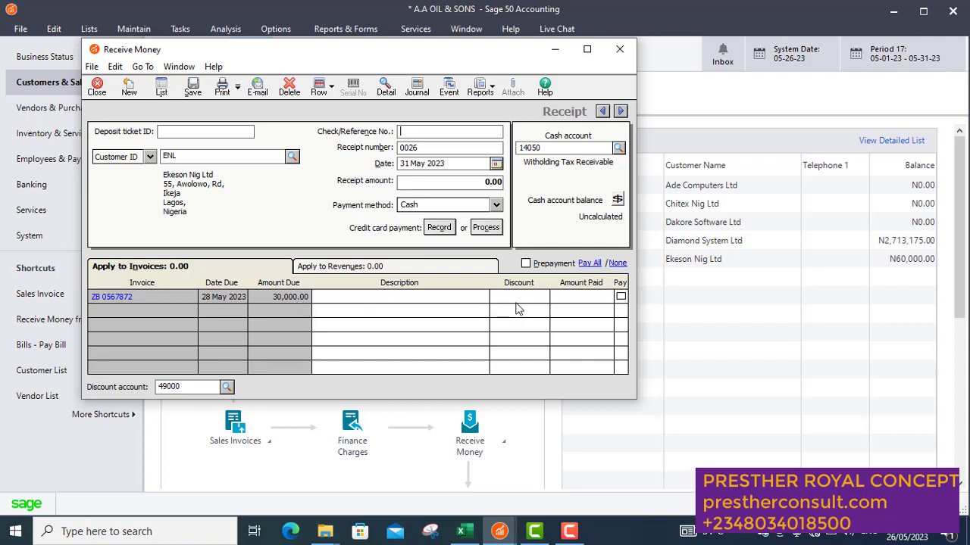
{"action": "left_click", "coordinate": [555, 50]}
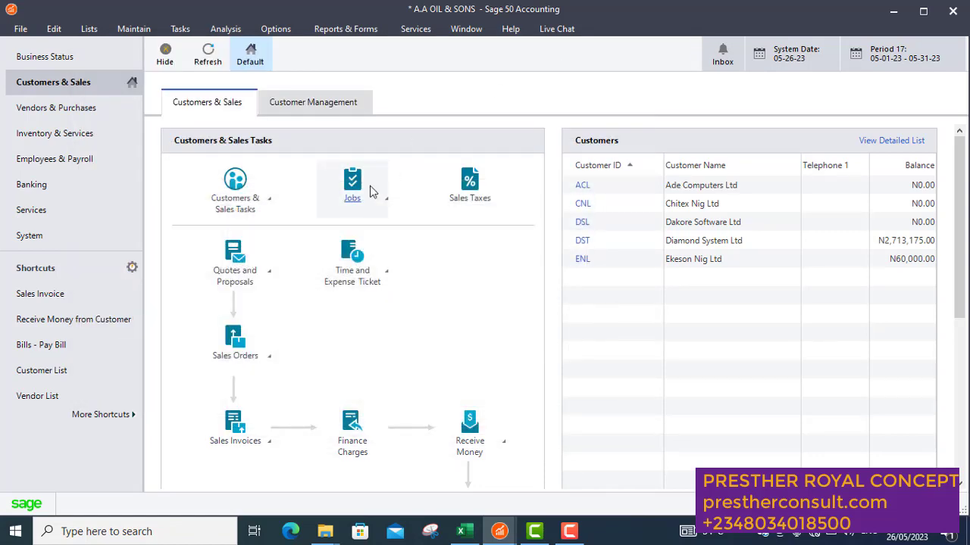
Generate the <Standard> Balance Sheet from Financial Statements for 31 May 2023
{"action": "left_click", "coordinate": [370, 36]}
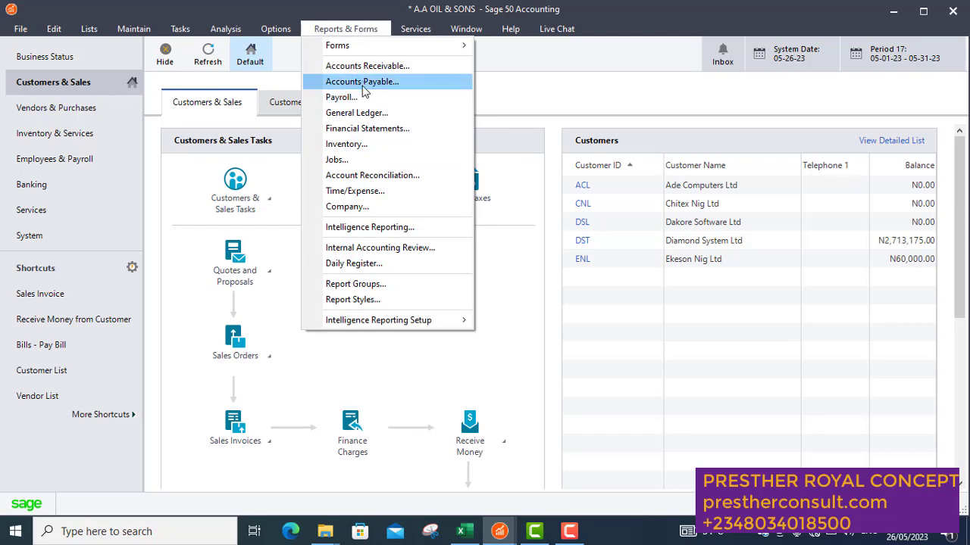
{"action": "left_click", "coordinate": [361, 132]}
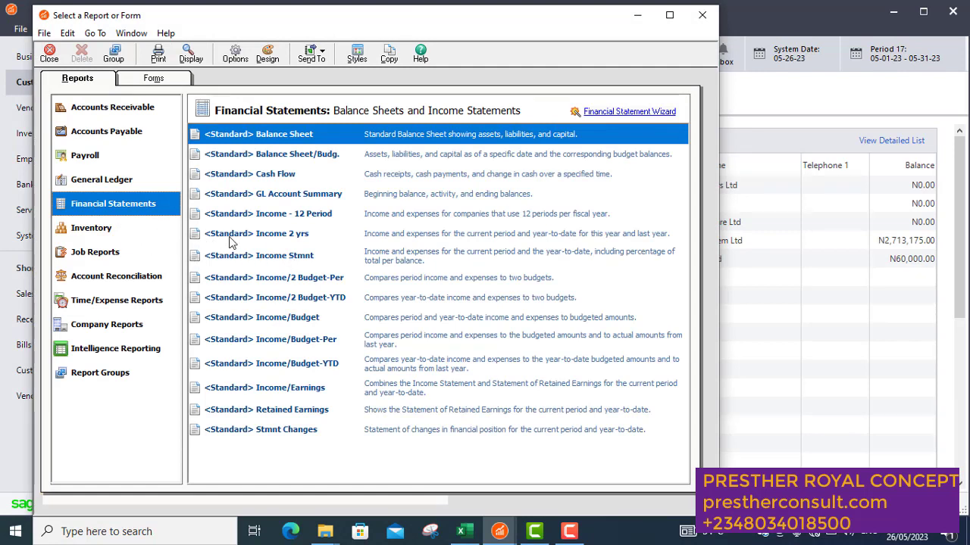
{"action": "left_click", "coordinate": [289, 145]}
{"action": "double_click", "coordinate": [288, 144]}
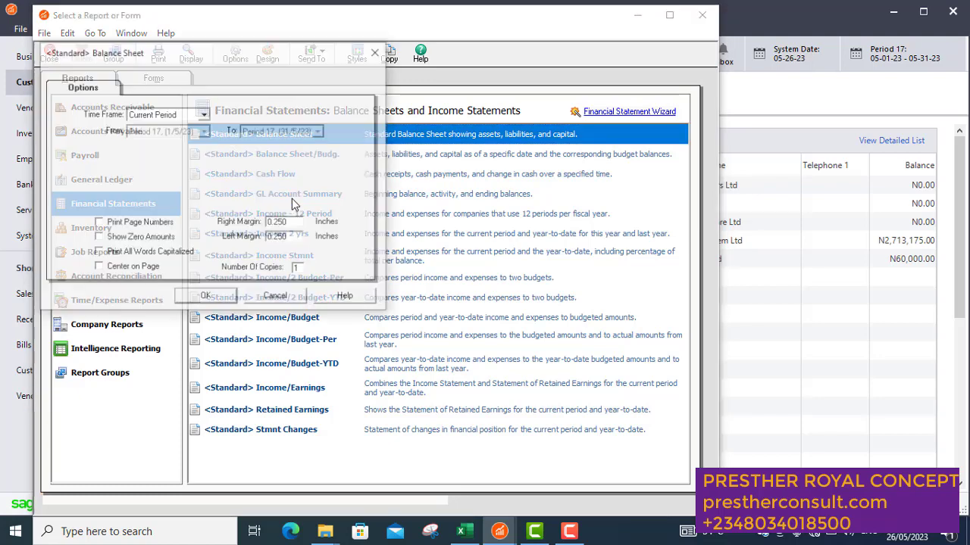
{"action": "left_click", "coordinate": [209, 298]}
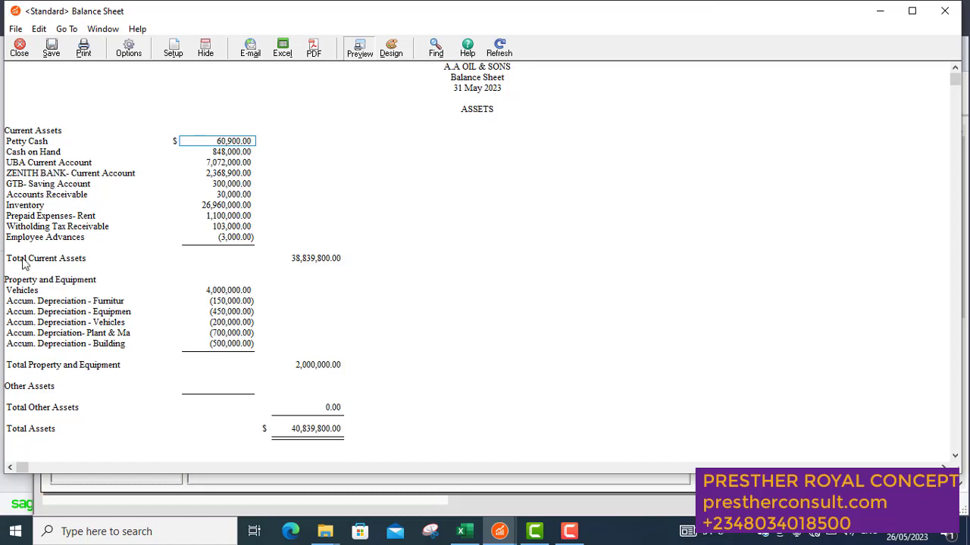
Drill into the Withholding Tax Receivable amount to view its General Ledger detail
{"action": "left_click", "coordinate": [225, 227]}
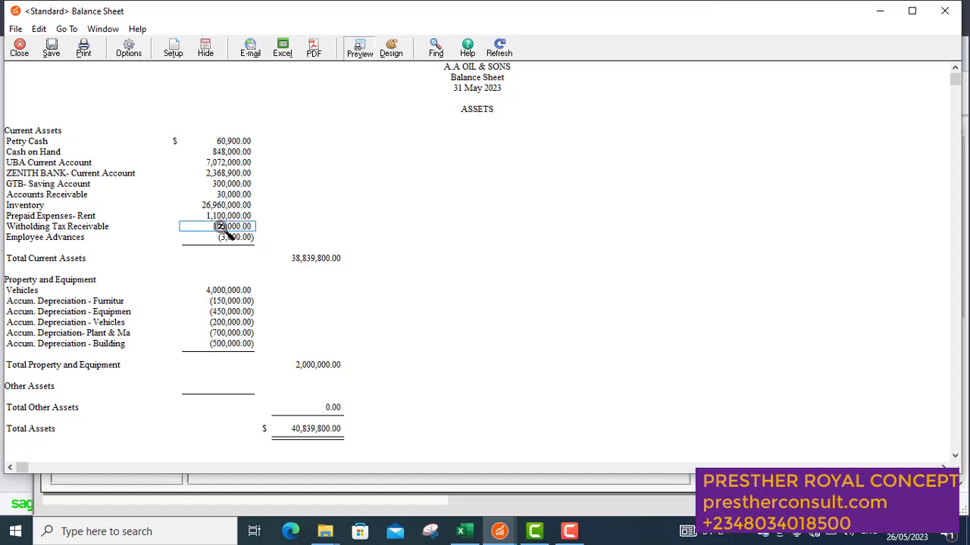
{"action": "double_click", "coordinate": [220, 227]}
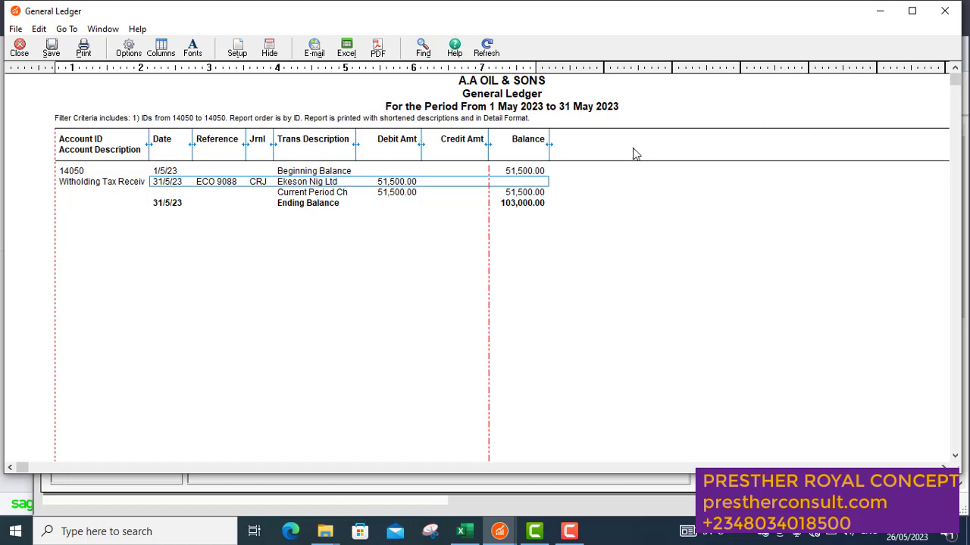
Close the General Ledger drill-down to return to the Balance Sheet
{"action": "left_click", "coordinate": [572, 383]}
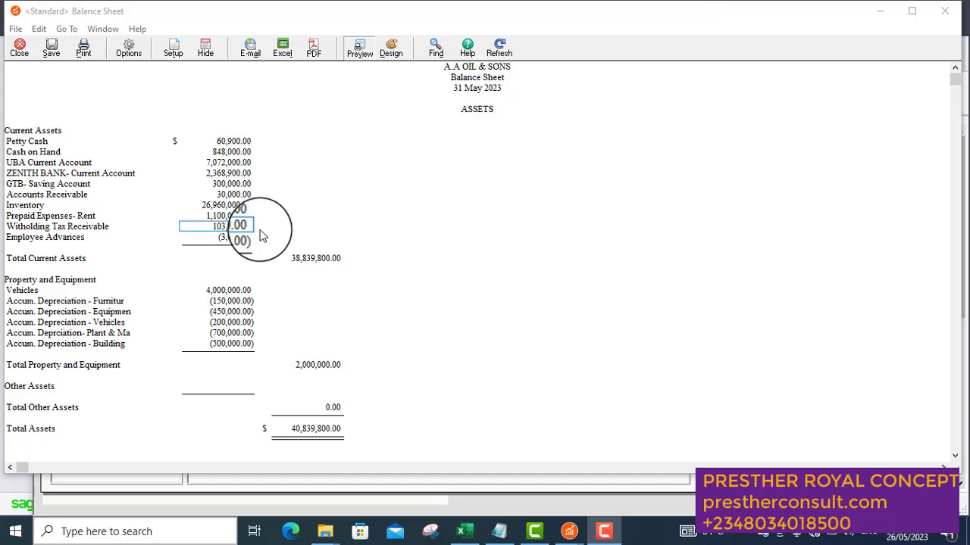
Close the Balance Sheet and report windows and start a new General Journal Entry
{"action": "left_click", "coordinate": [22, 52]}
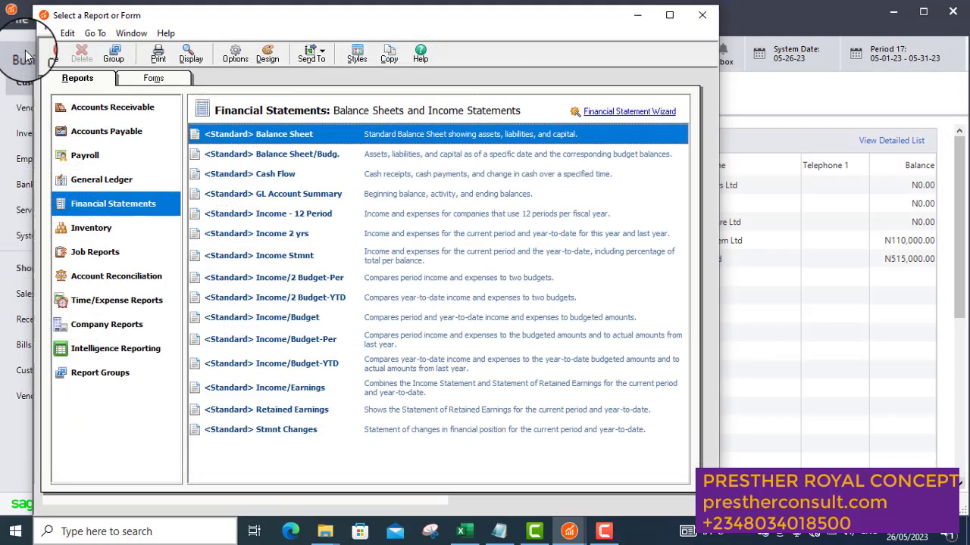
{"action": "left_click", "coordinate": [698, 15]}
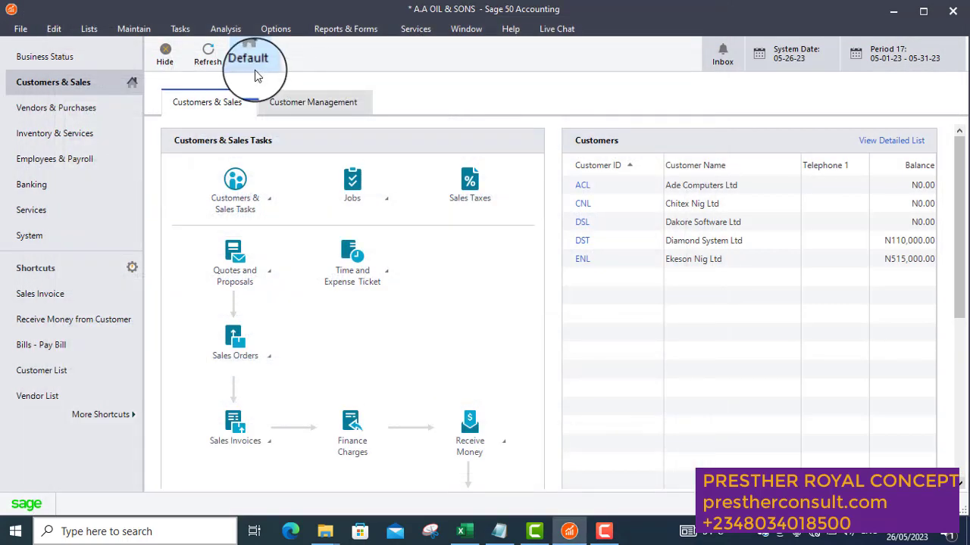
{"action": "left_click", "coordinate": [186, 31]}
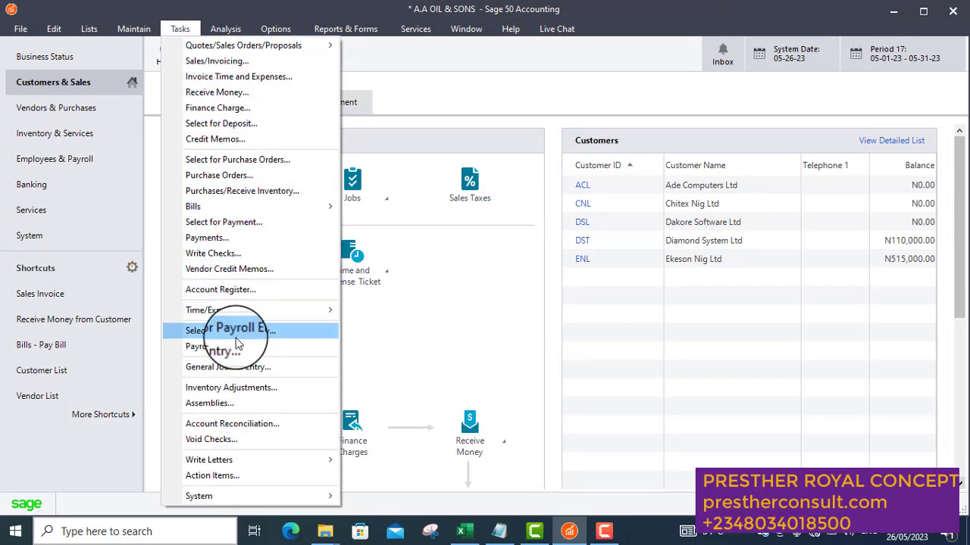
{"action": "left_click", "coordinate": [243, 366]}
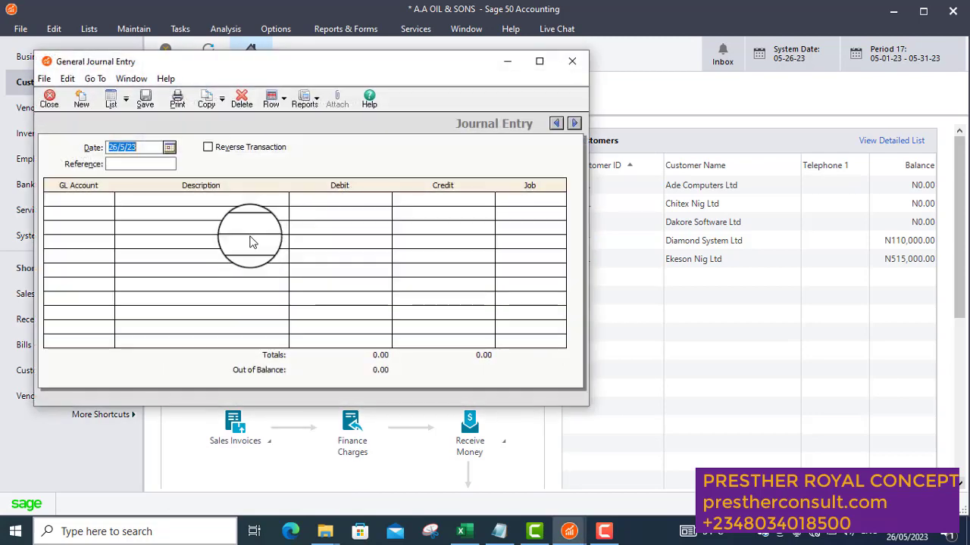
Date the entry 31 May 2023, enter reference CIT oo12, and open the first line's GL Account lookup
{"action": "left_click", "coordinate": [168, 148]}
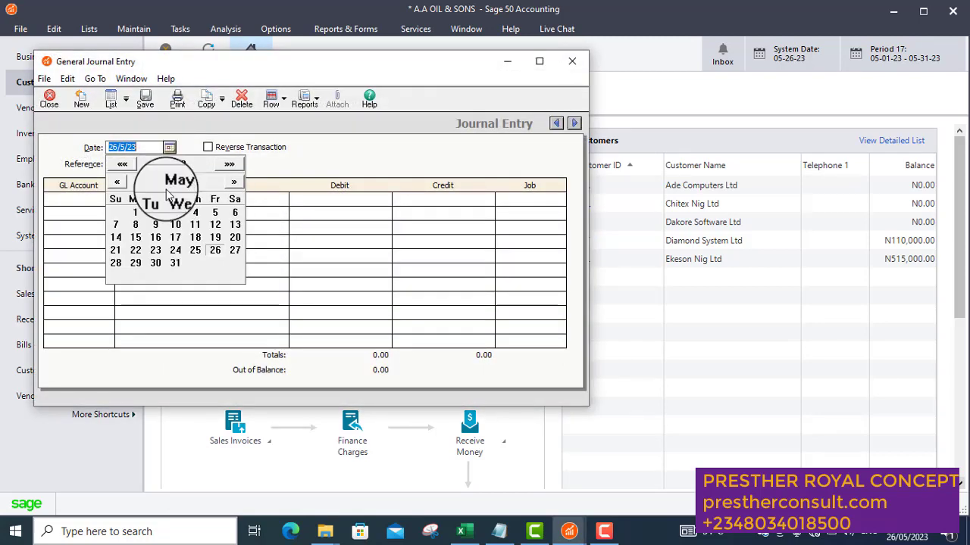
{"action": "left_click", "coordinate": [176, 266]}
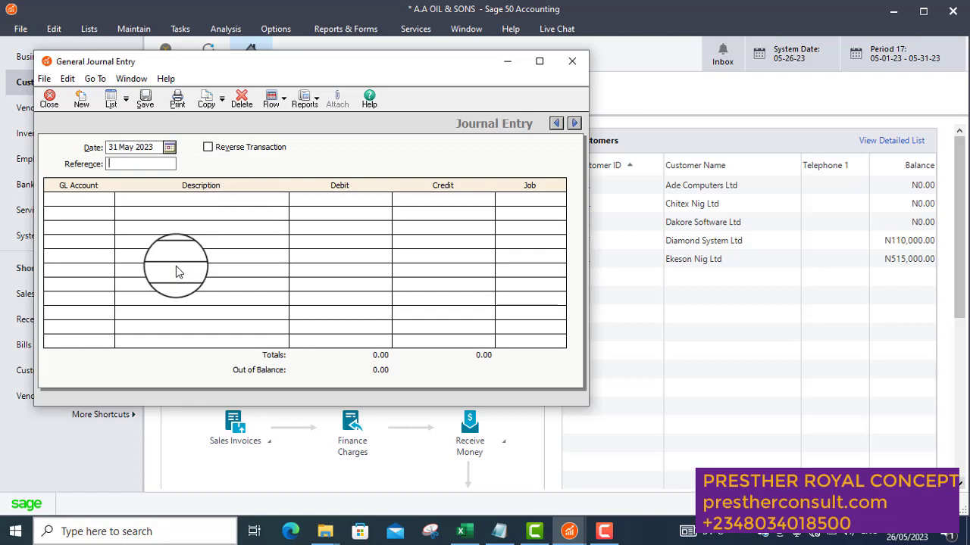
{"action": "left_click", "coordinate": [161, 162]}
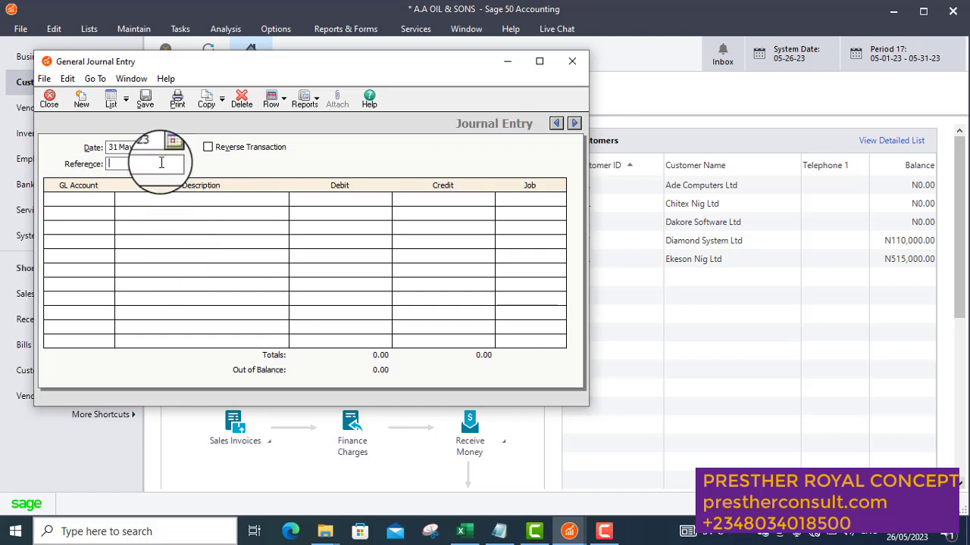
{"action": "type", "text": "C"}
{"action": "type", "text": "IT "}
{"action": "type", "text": "IT o"}
{"action": "type", "text": "o12"}
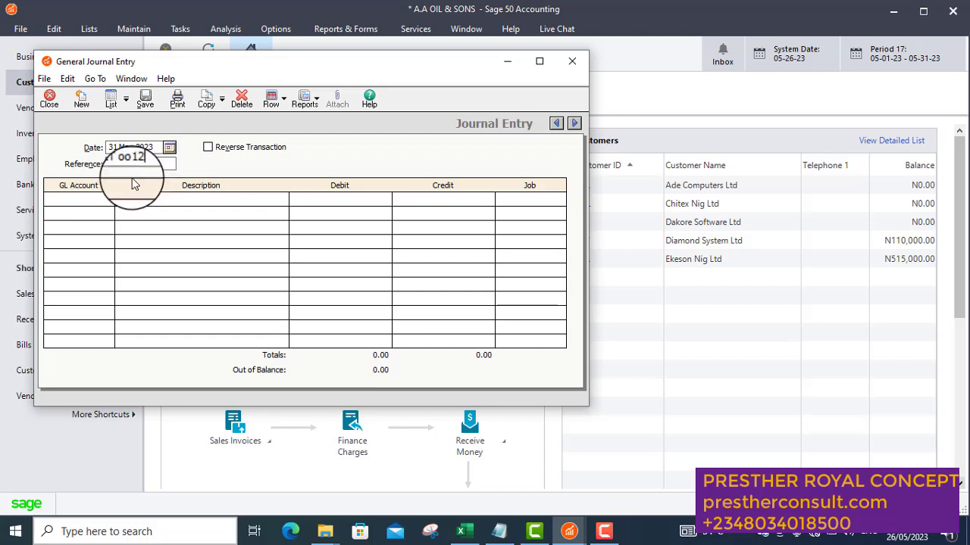
{"action": "left_click", "coordinate": [112, 212]}
{"action": "left_click", "coordinate": [106, 198]}
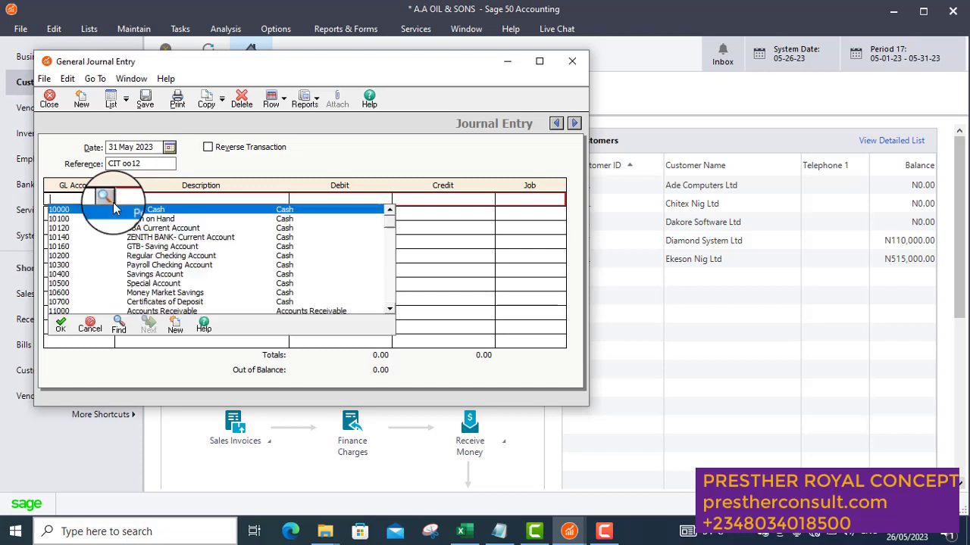